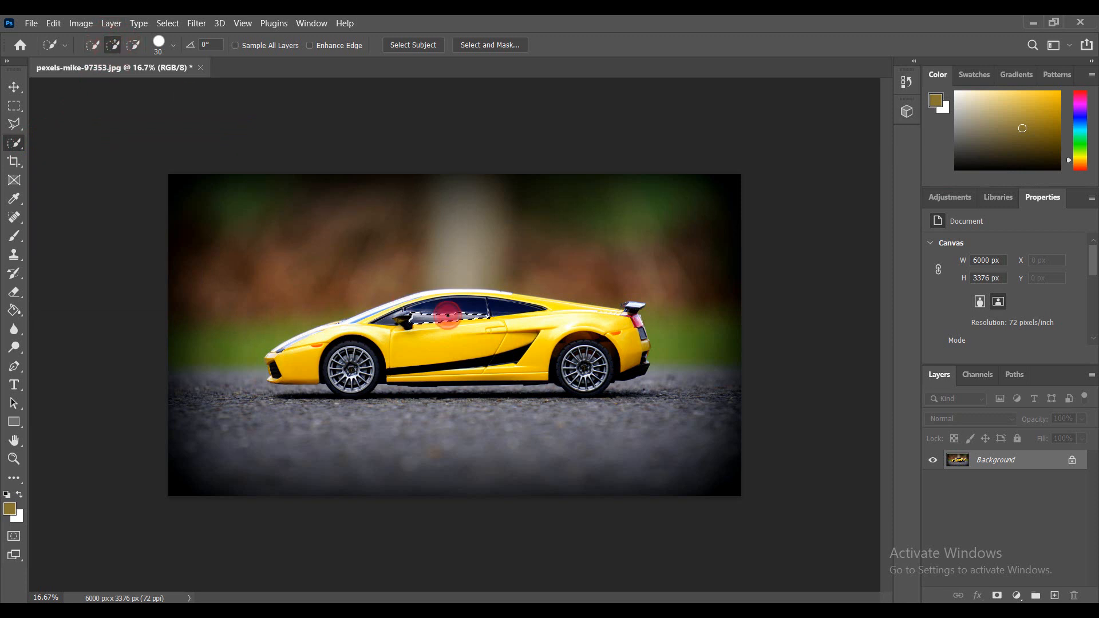
Select the whole car with the Quick Selection tool and copy it to a new layer.
{"action": "mouse_move", "coordinate": [447, 315]}
{"action": "left_mouse_down"}
{"action": "mouse_move", "coordinate": [497, 332]}
{"action": "mouse_move", "coordinate": [554, 326]}
{"action": "mouse_move", "coordinate": [523, 351]}
{"action": "mouse_move", "coordinate": [577, 318]}
{"action": "mouse_move", "coordinate": [554, 300]}
{"action": "mouse_move", "coordinate": [427, 313]}
{"action": "mouse_move", "coordinate": [500, 294]}
{"action": "mouse_move", "coordinate": [266, 363]}
{"action": "mouse_move", "coordinate": [278, 341]}
{"action": "mouse_move", "coordinate": [274, 390]}
{"action": "left_mouse_up"}
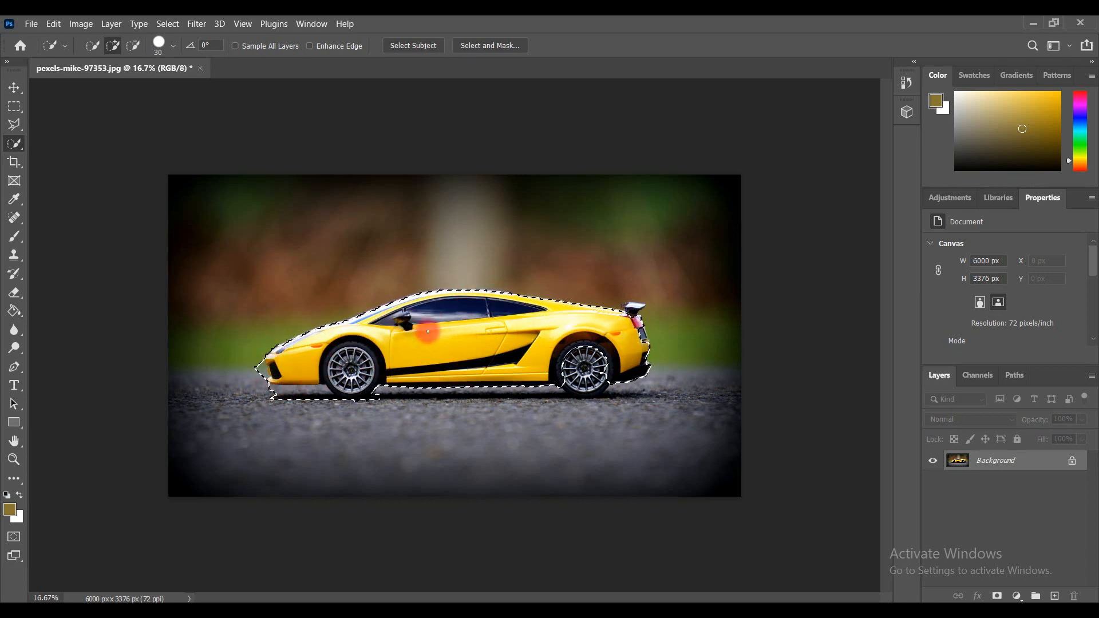
{"action": "mouse_move", "coordinate": [427, 333]}
{"action": "left_mouse_down"}
{"action": "mouse_move", "coordinate": [613, 356]}
{"action": "mouse_move", "coordinate": [646, 322]}
{"action": "mouse_move", "coordinate": [636, 380]}
{"action": "left_mouse_up"}
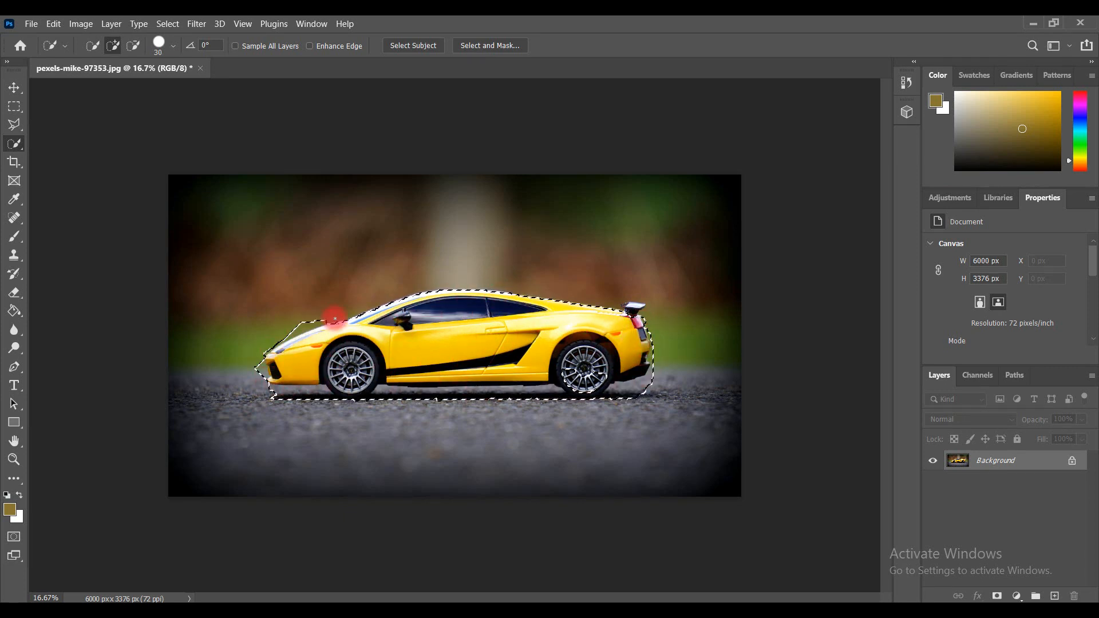
{"action": "mouse_move", "coordinate": [335, 319]}
{"action": "left_mouse_down"}
{"action": "mouse_move", "coordinate": [272, 346]}
{"action": "mouse_move", "coordinate": [272, 388]}
{"action": "mouse_move", "coordinate": [379, 391]}
{"action": "mouse_move", "coordinate": [371, 361]}
{"action": "mouse_move", "coordinate": [401, 320]}
{"action": "mouse_move", "coordinate": [546, 349]}
{"action": "mouse_move", "coordinate": [565, 381]}
{"action": "mouse_move", "coordinate": [655, 382]}
{"action": "mouse_move", "coordinate": [651, 334]}
{"action": "mouse_move", "coordinate": [627, 312]}
{"action": "left_mouse_up"}
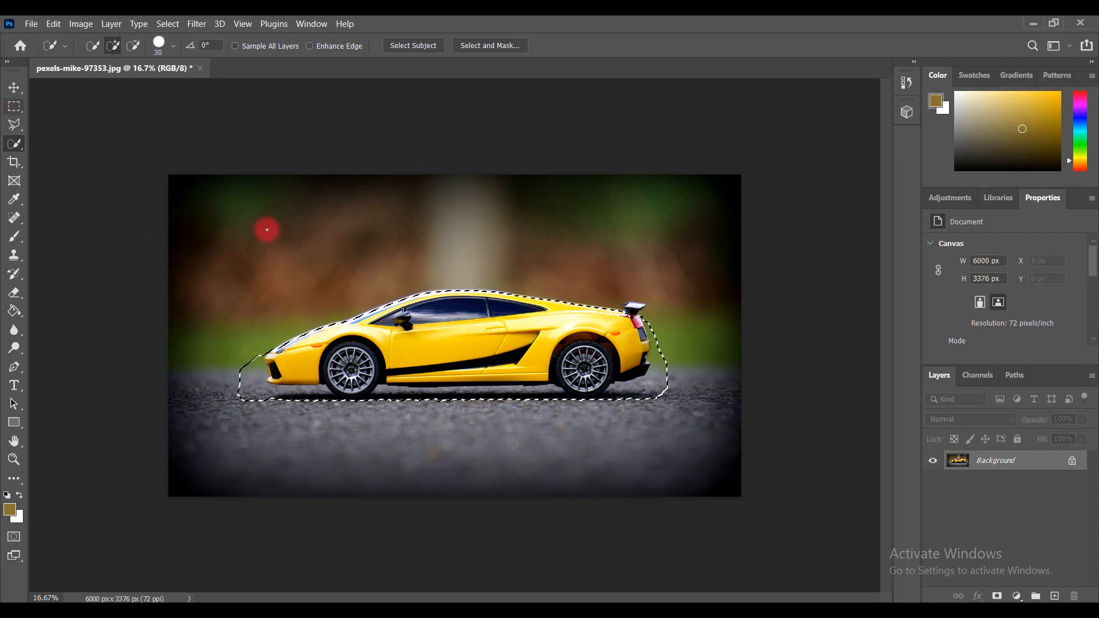
{"action": "right_click", "coordinate": [539, 350]}
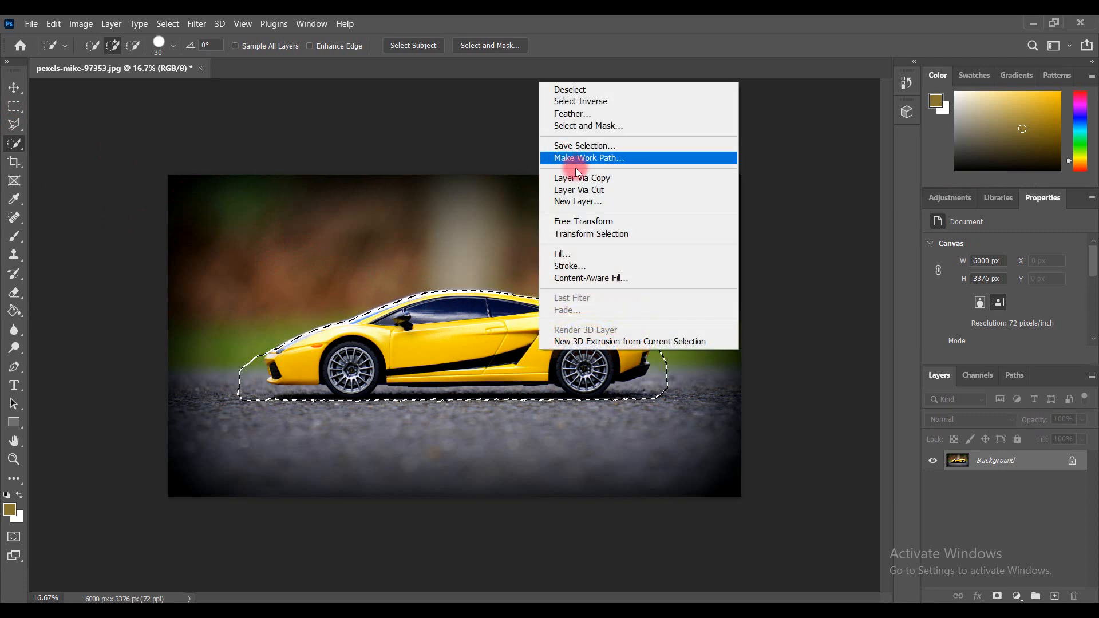
{"action": "left_click", "coordinate": [641, 179]}
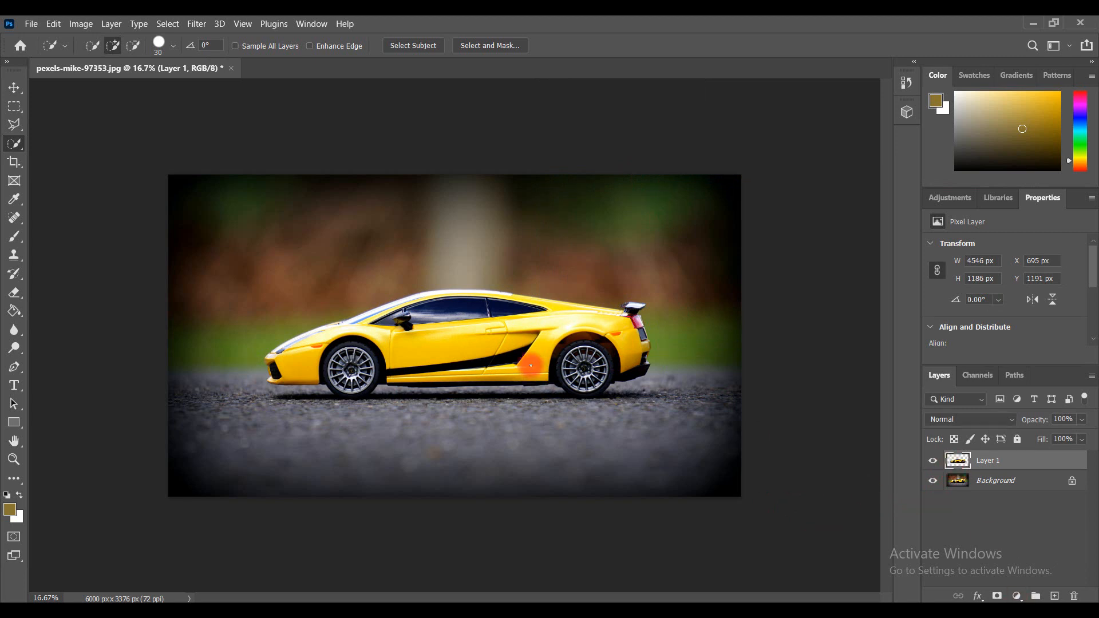
Start a Color Range selection on the car layer, sampling the yellow paint of the front bodywork.
{"action": "right_click", "coordinate": [504, 342]}
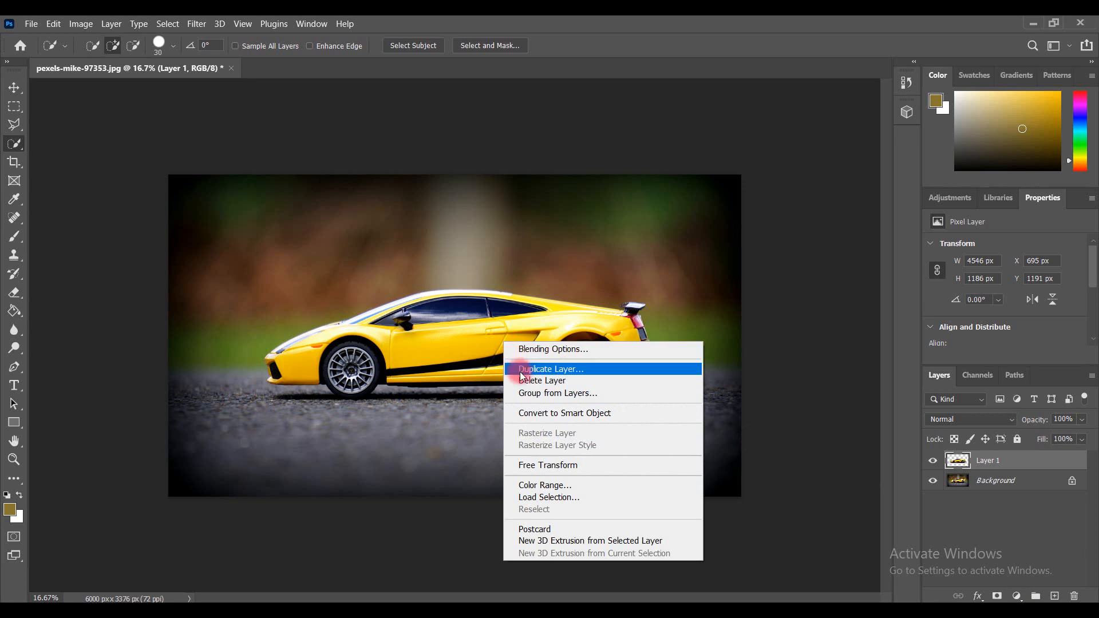
{"action": "left_click", "coordinate": [582, 487]}
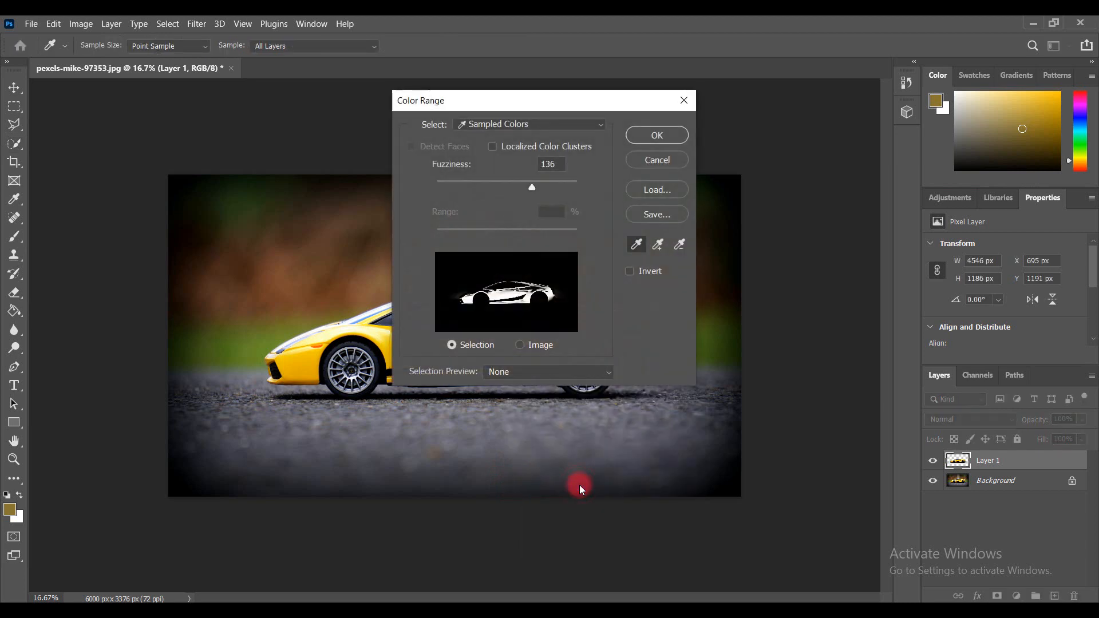
{"action": "left_click", "coordinate": [488, 263]}
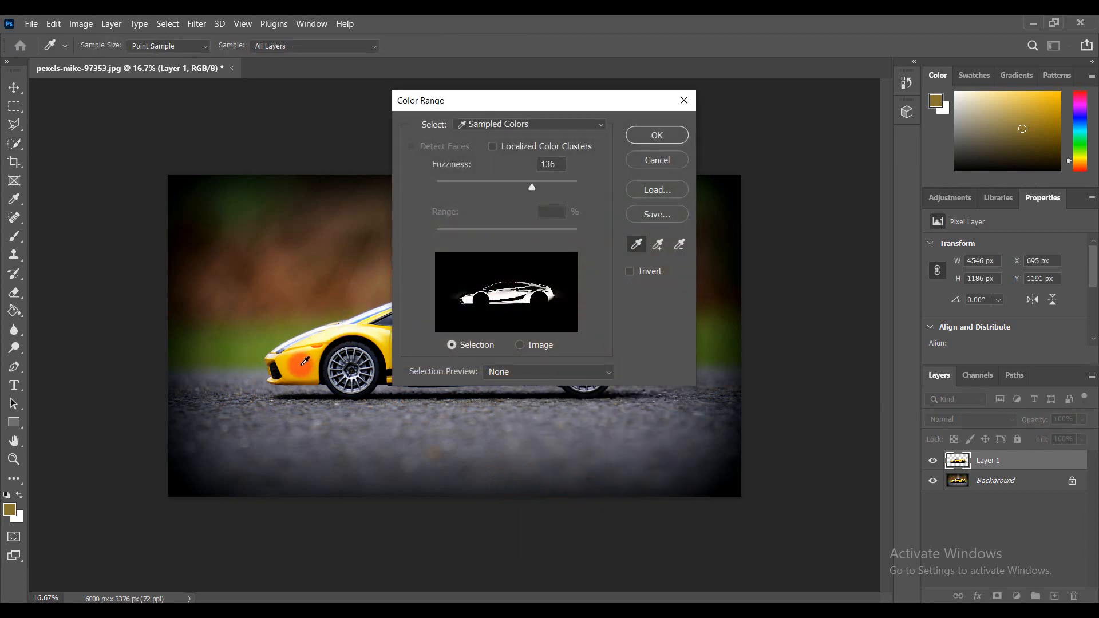
{"action": "left_click", "coordinate": [298, 360]}
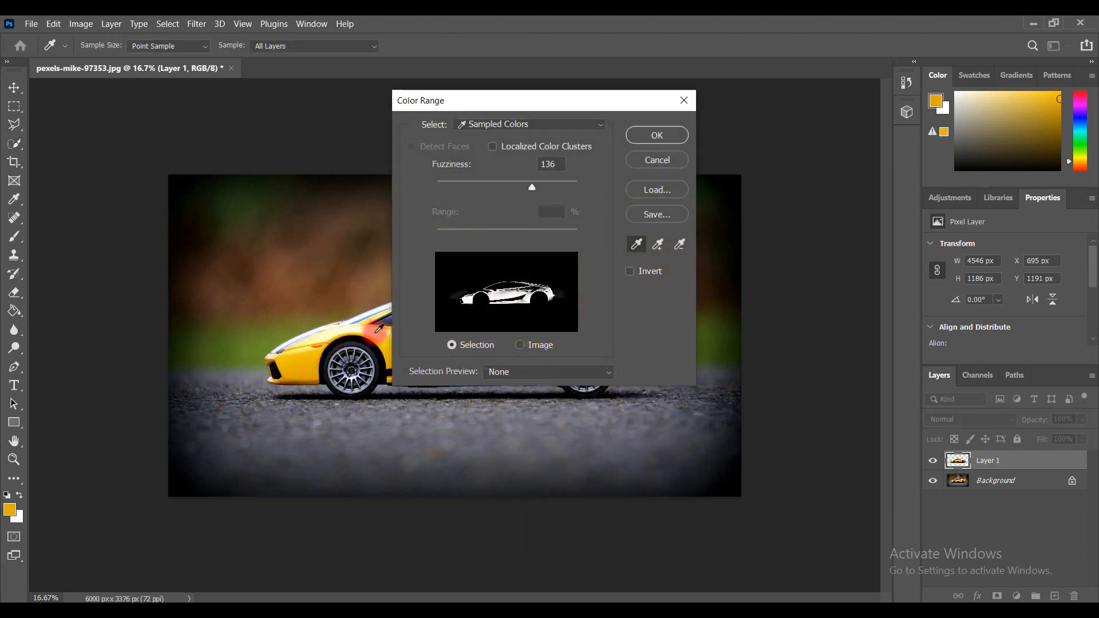
{"action": "left_click", "coordinate": [364, 331]}
{"action": "left_click", "coordinate": [310, 365]}
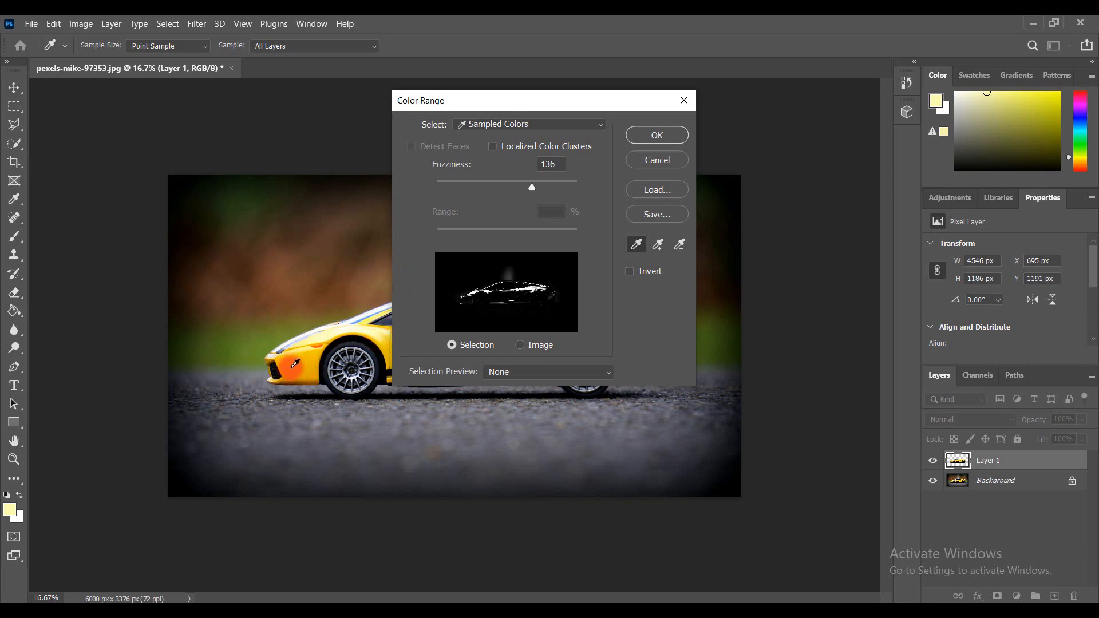
{"action": "left_click", "coordinate": [524, 304]}
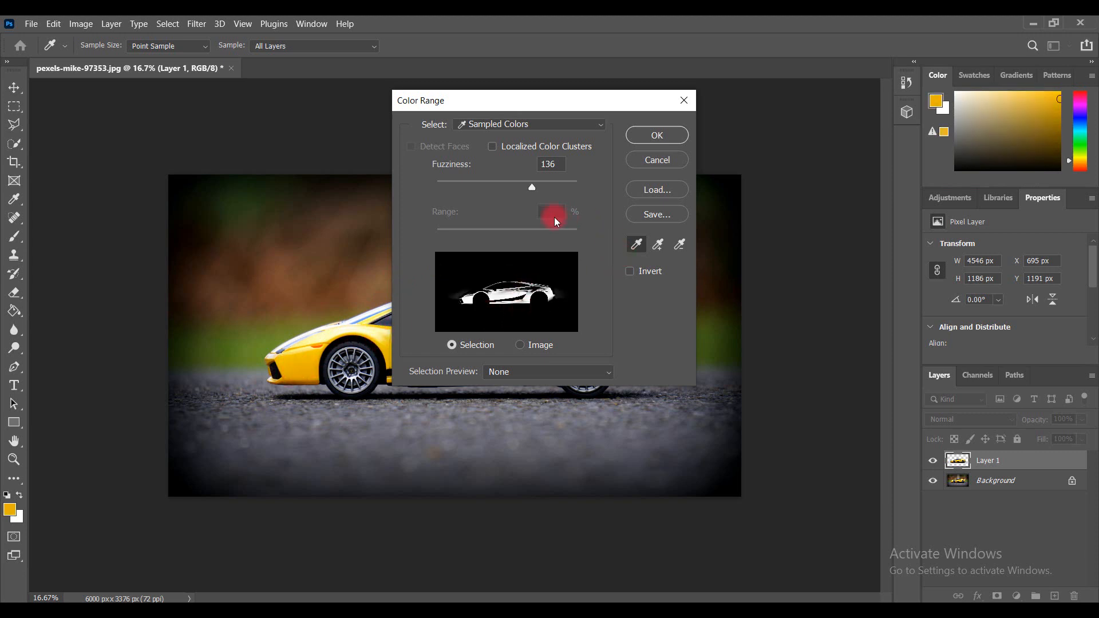
Set the Color Range fuzziness to 148, add the green background ahead of the car to the samples, and apply the selection.
{"action": "left_click_drag", "start_coordinate": [528, 184], "coordinate": [544, 193]}
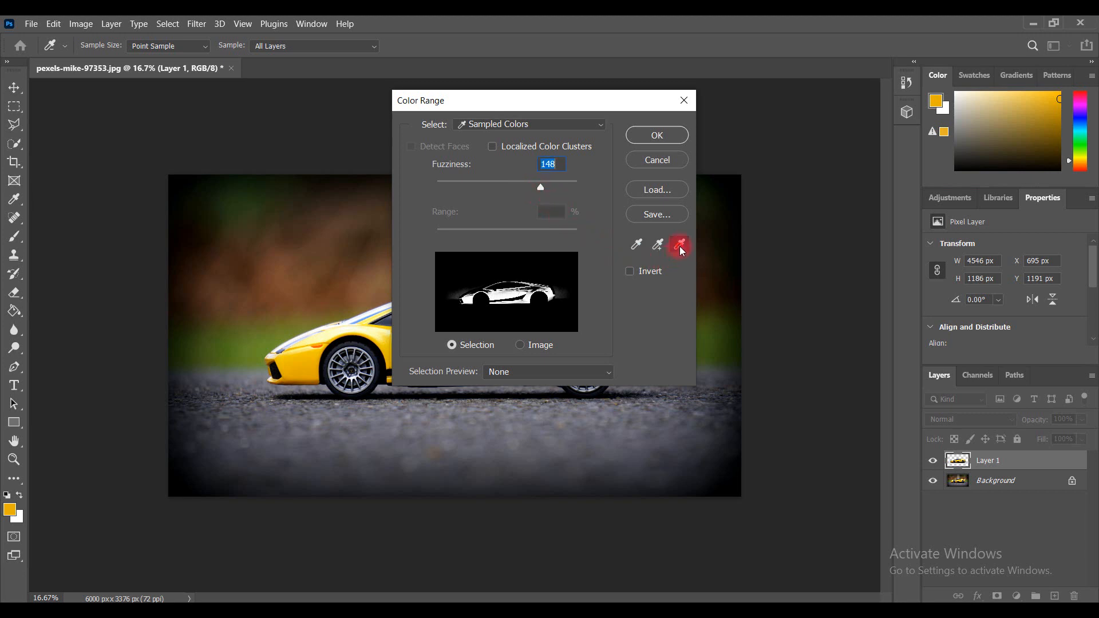
{"action": "left_click", "coordinate": [237, 338]}
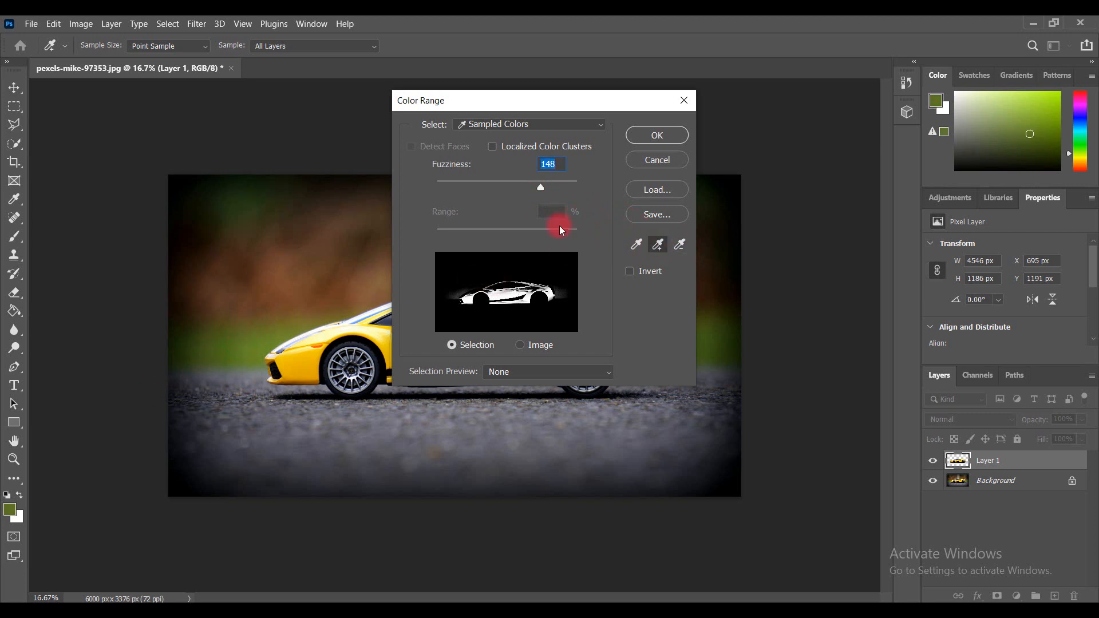
{"action": "left_click", "coordinate": [646, 135]}
{"action": "key", "text": "w"}
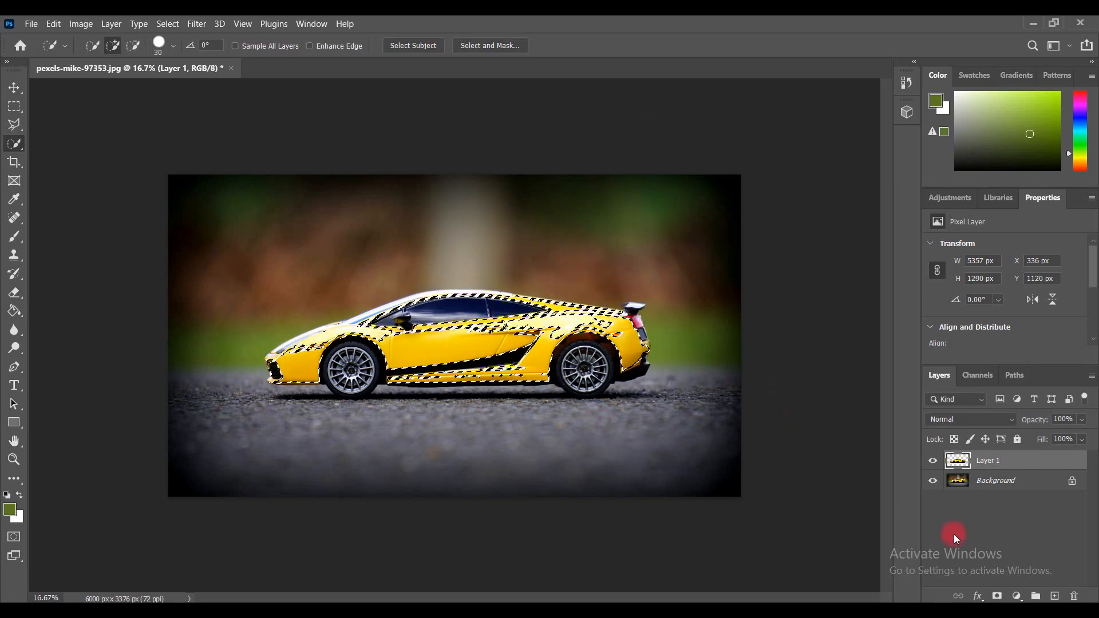
Add a Hue/Saturation adjustment layer from the selection with Hue -180 and Saturation +100 to turn the car blue.
{"action": "left_click", "coordinate": [1017, 596]}
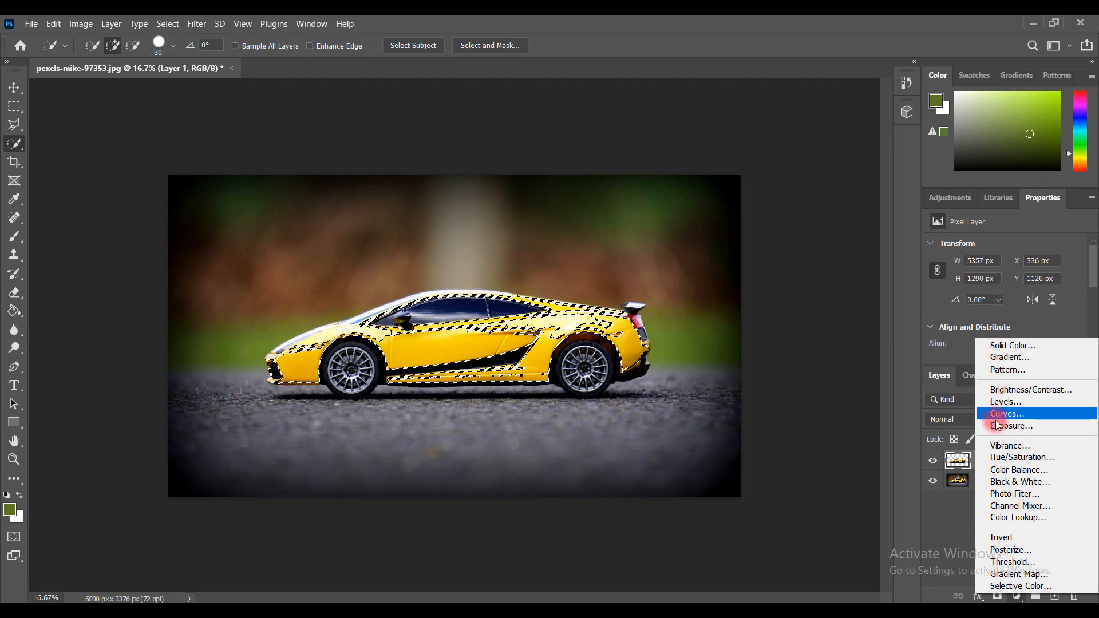
{"action": "left_click", "coordinate": [1003, 459]}
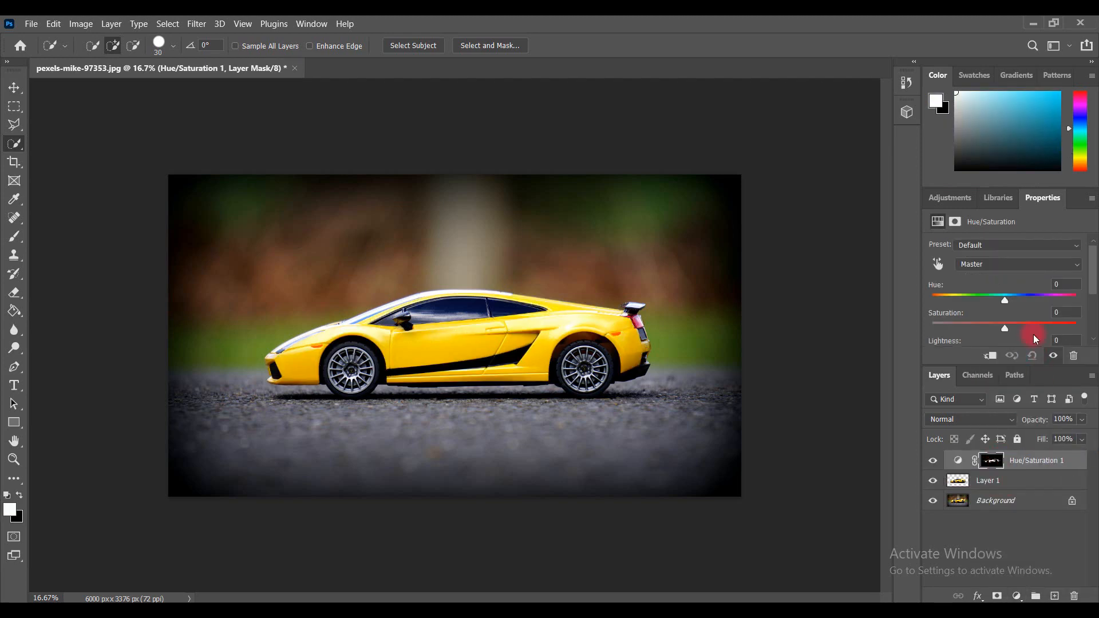
{"action": "left_click_drag", "start_coordinate": [1009, 306], "coordinate": [959, 299]}
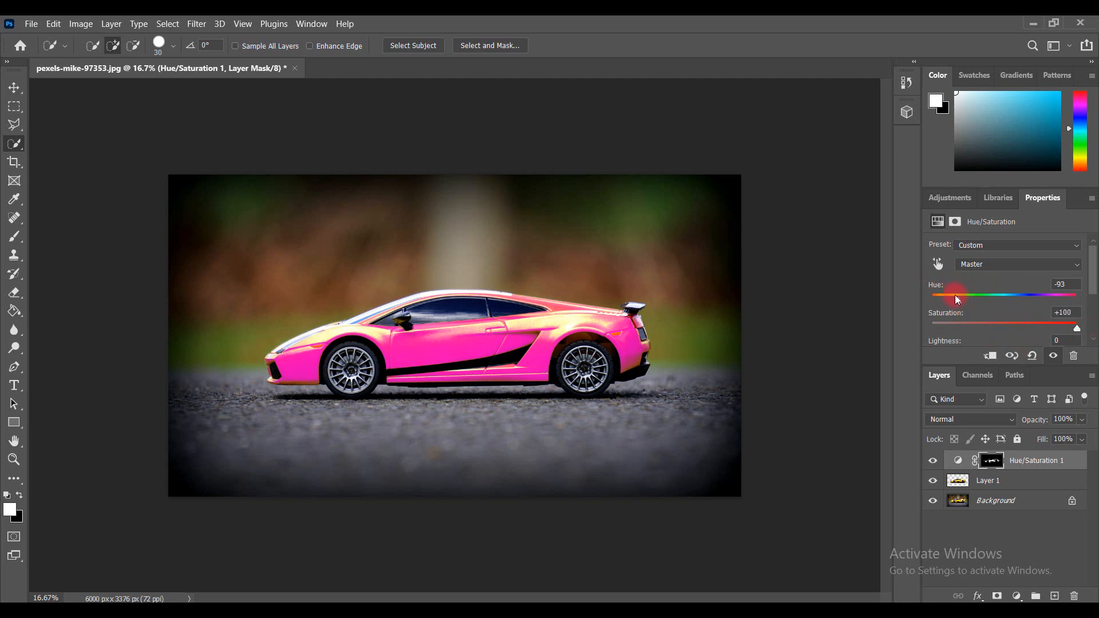
{"action": "left_click_drag", "start_coordinate": [958, 299], "coordinate": [912, 304]}
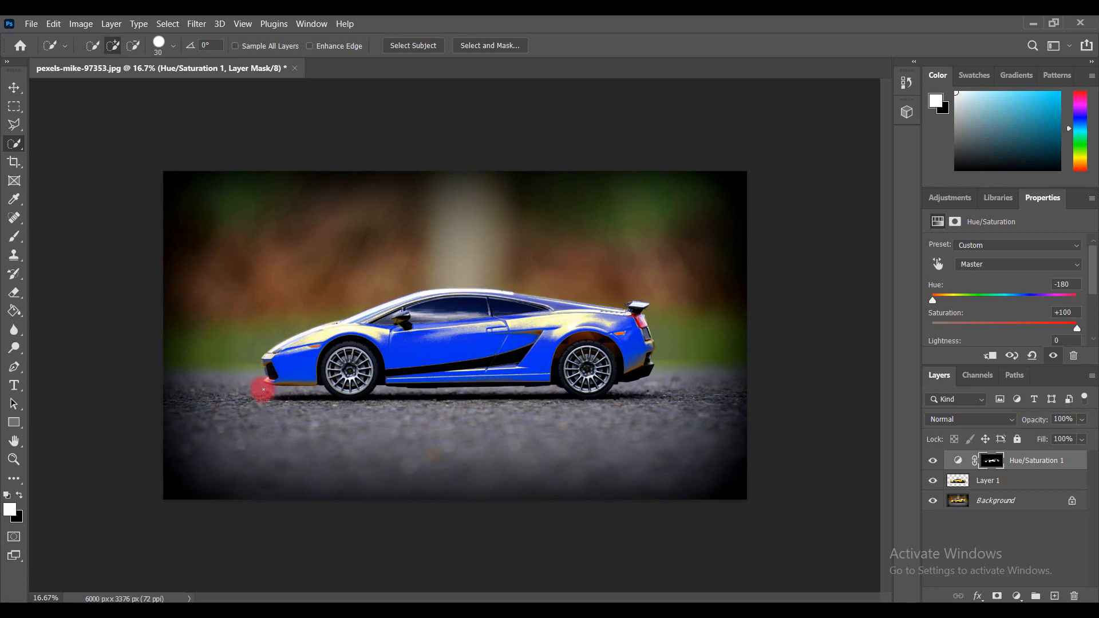
Examine the recoloured door, front fender and bumper up close to check how evenly the colour covers the bodywork.
{"action": "key", "text": "ctrl+plus"}
{"action": "key", "text": "ctrl+plus"}
{"action": "key", "text": "ctrl+plus"}
{"action": "key", "text": "ctrl+plus"}
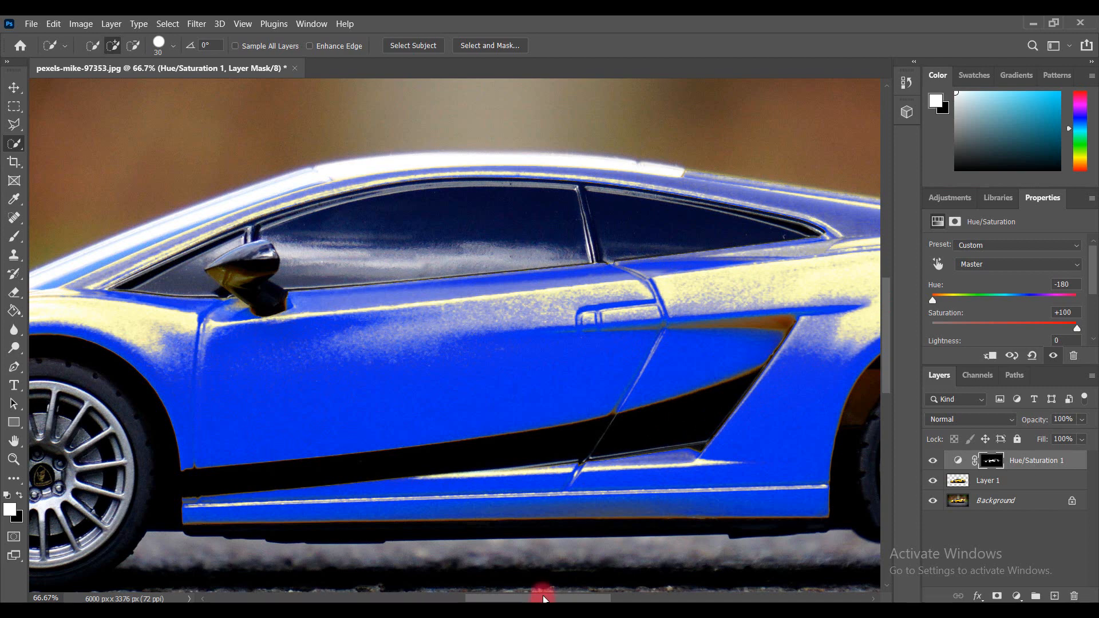
{"action": "left_click_drag", "start_coordinate": [543, 599], "coordinate": [464, 599]}
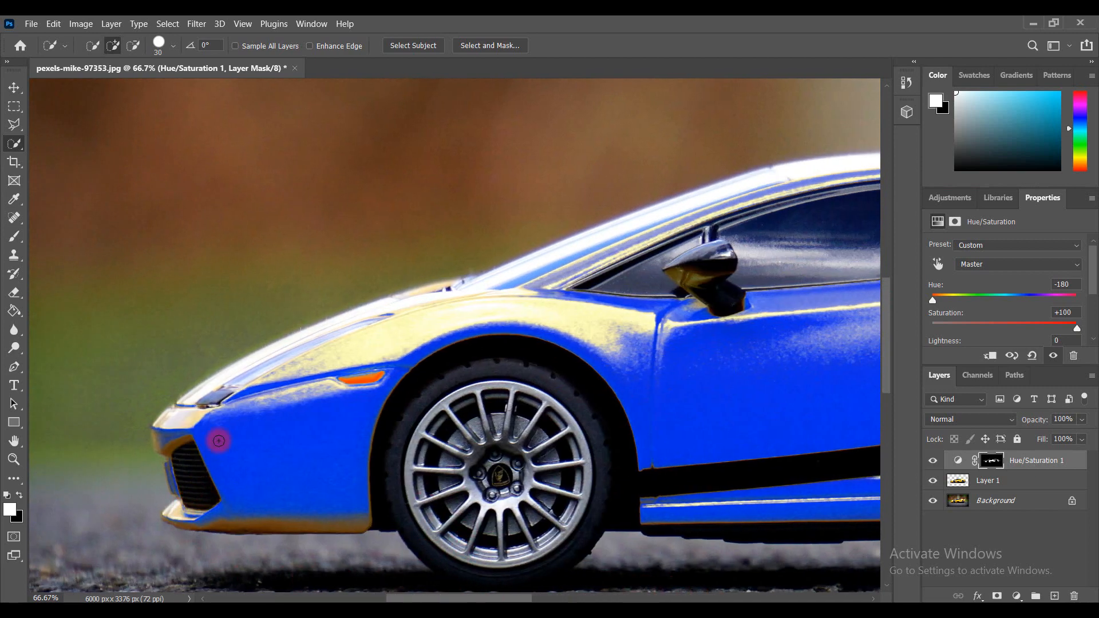
{"action": "key", "text": "ctrl+minus"}
{"action": "key", "text": "ctrl+minus"}
{"action": "key", "text": "ctrl+minus"}
{"action": "key", "text": "ctrl+minus"}
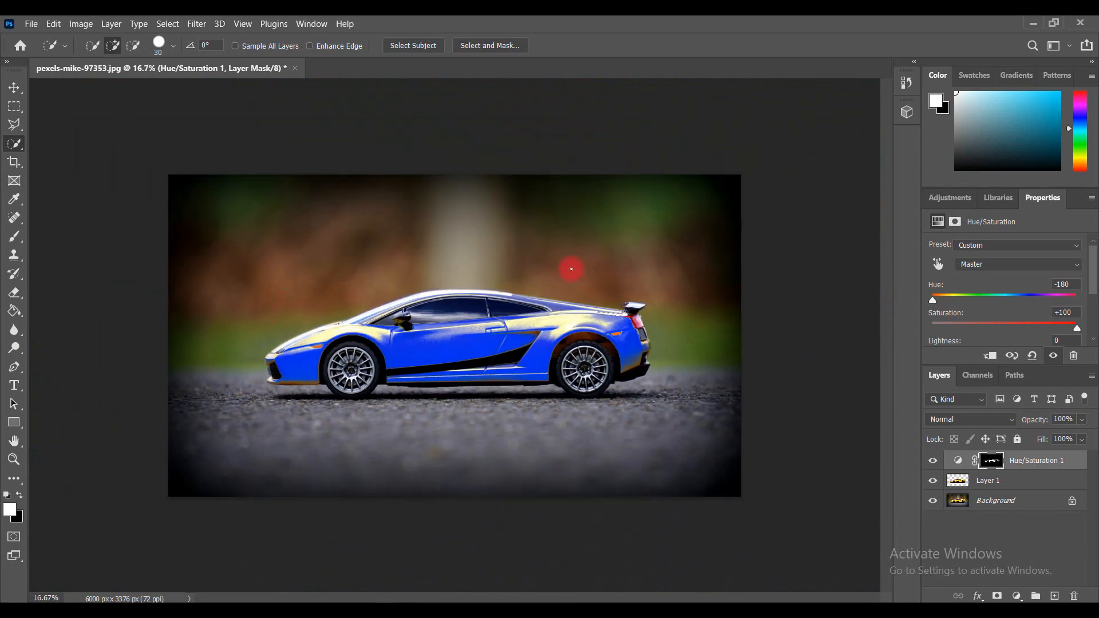
Set the foreground color to pure white (ffffff) for painting on the adjustment layer's mask.
{"action": "left_click", "coordinate": [13, 200]}
{"action": "left_click", "coordinate": [11, 511]}
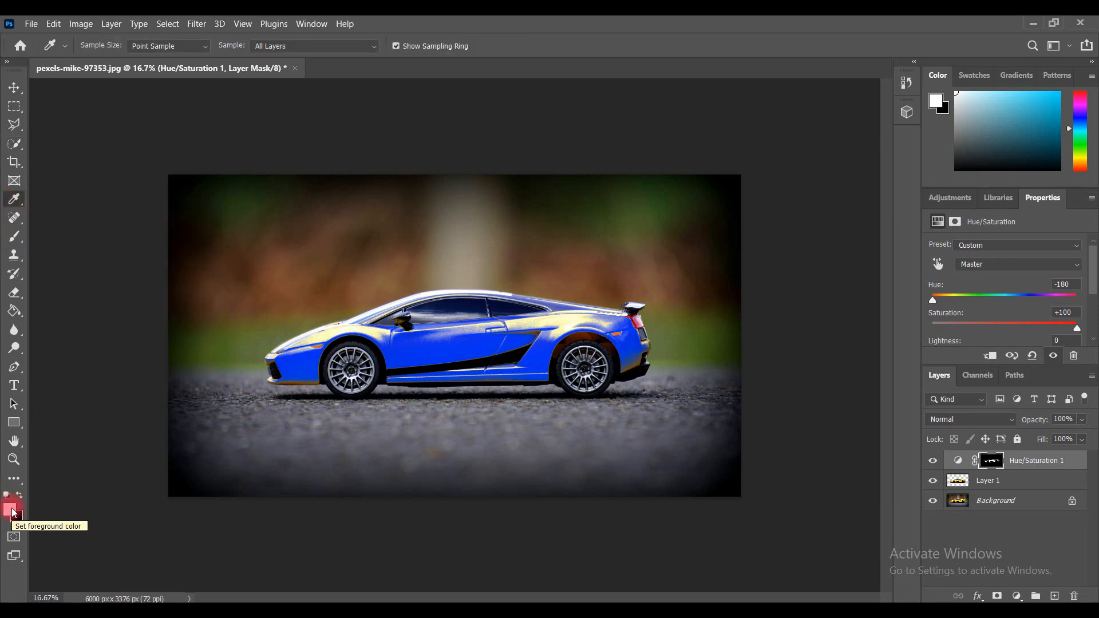
{"action": "left_click_drag", "start_coordinate": [361, 155], "coordinate": [359, 125]}
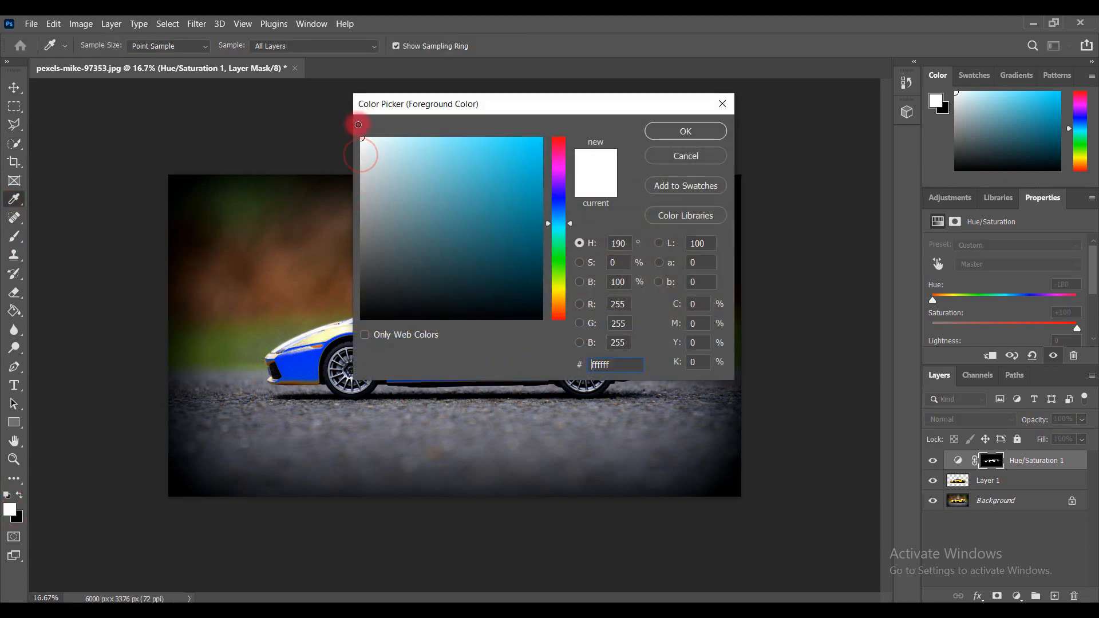
{"action": "left_click", "coordinate": [678, 129]}
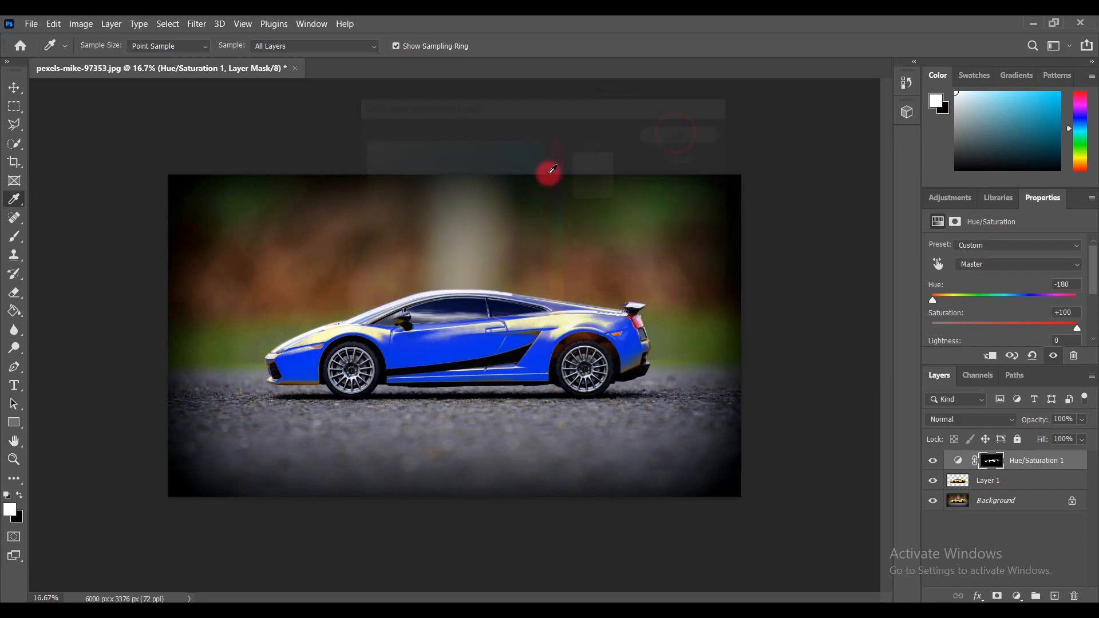
{"action": "left_click", "coordinate": [583, 331]}
{"action": "left_click", "coordinate": [80, 162]}
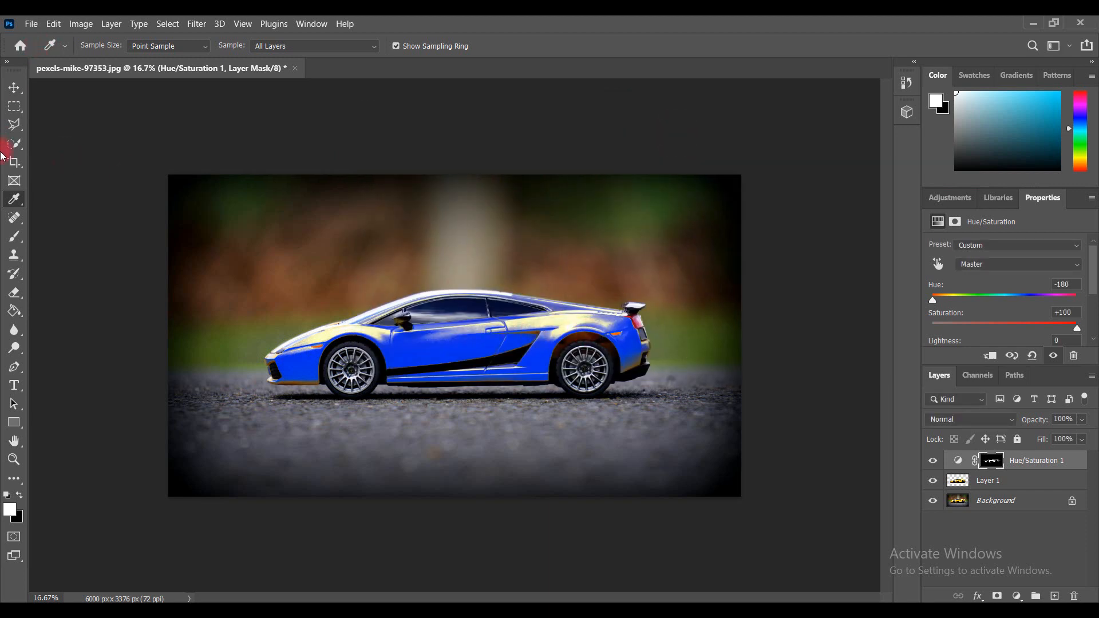
Set up the Brush tool with a 67 px size, 100% hardness and a 0° angle.
{"action": "left_click", "coordinate": [15, 235]}
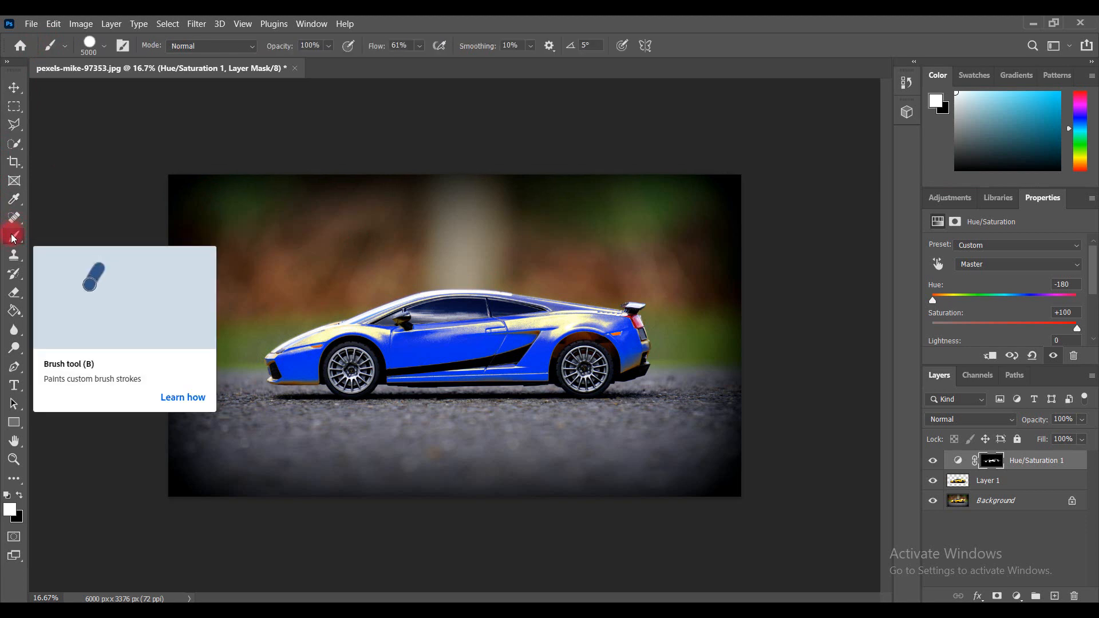
{"action": "left_click", "coordinate": [85, 50]}
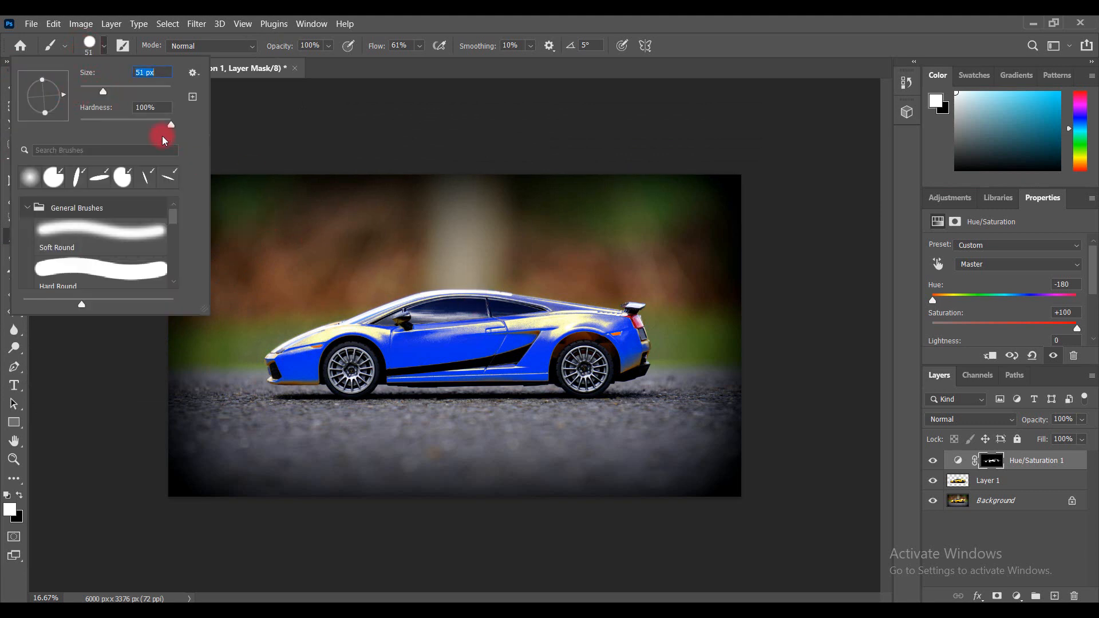
{"action": "left_click", "coordinate": [545, 332]}
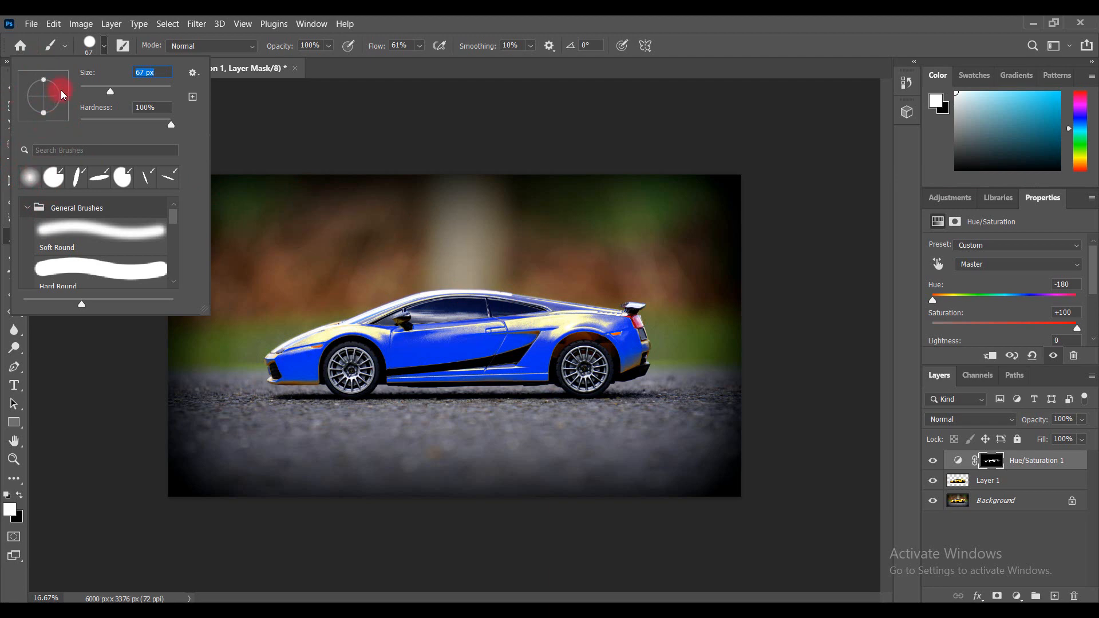
{"action": "left_click", "coordinate": [91, 42]}
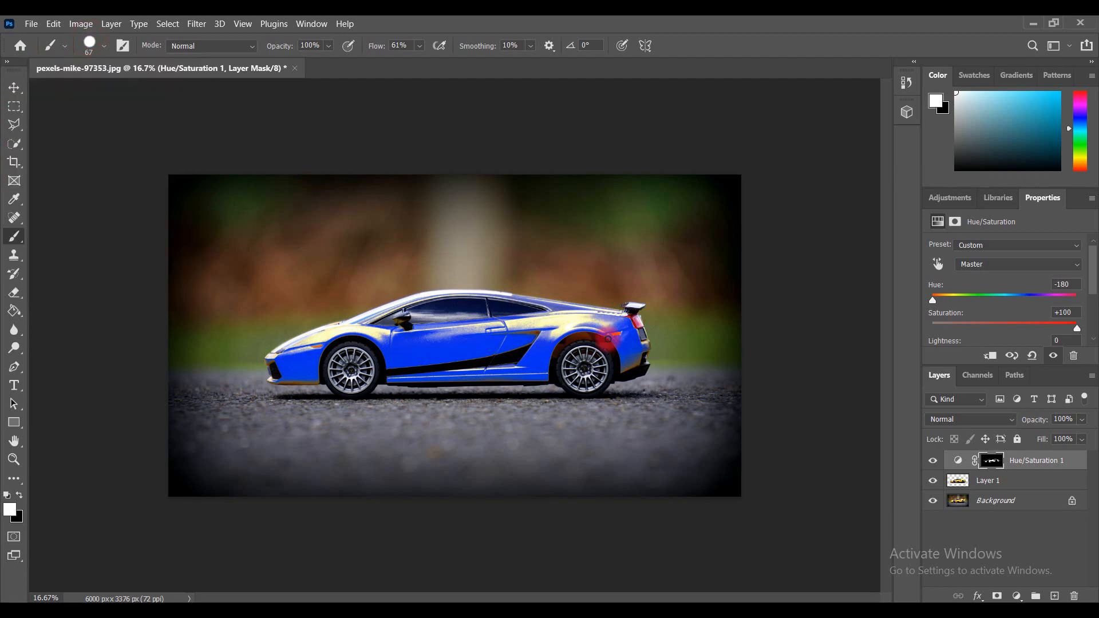
Paint white on the Hue/Saturation mask over the car's rear fender, tail edge and rear bumper.
{"action": "key", "text": "ctrl+1"}
{"action": "left_click_drag", "start_coordinate": [525, 599], "coordinate": [664, 598]}
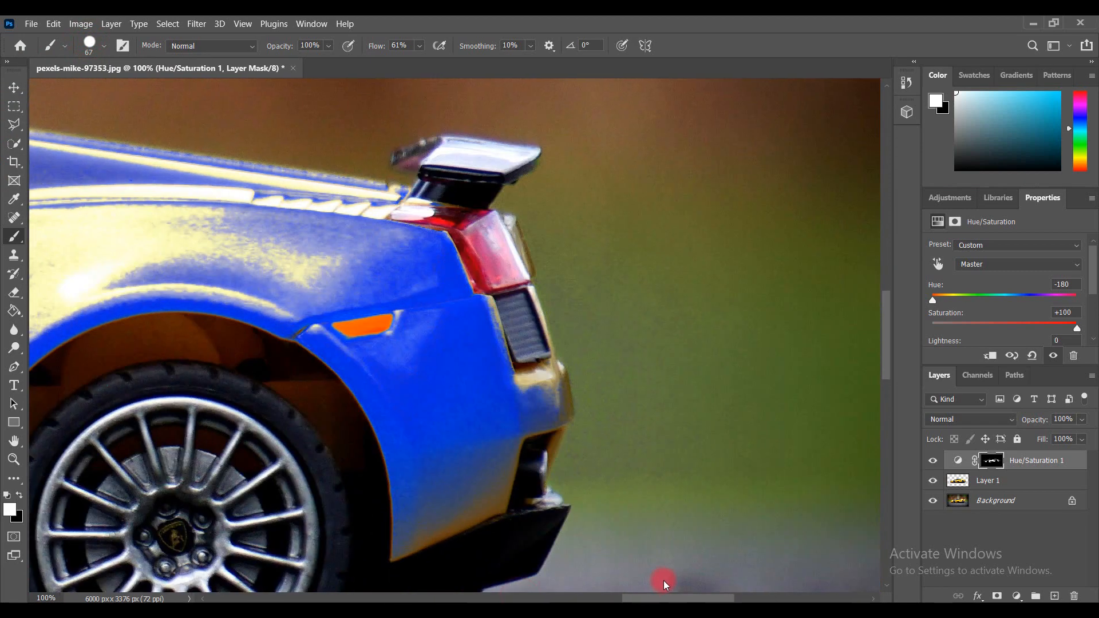
{"action": "mouse_move", "coordinate": [394, 487]}
{"action": "left_mouse_down"}
{"action": "mouse_move", "coordinate": [394, 548]}
{"action": "mouse_move", "coordinate": [459, 517]}
{"action": "mouse_move", "coordinate": [396, 516]}
{"action": "mouse_move", "coordinate": [494, 460]}
{"action": "mouse_move", "coordinate": [442, 423]}
{"action": "mouse_move", "coordinate": [517, 451]}
{"action": "mouse_move", "coordinate": [529, 384]}
{"action": "mouse_move", "coordinate": [557, 380]}
{"action": "mouse_move", "coordinate": [541, 464]}
{"action": "mouse_move", "coordinate": [515, 484]}
{"action": "mouse_move", "coordinate": [529, 489]}
{"action": "mouse_move", "coordinate": [500, 329]}
{"action": "mouse_move", "coordinate": [473, 301]}
{"action": "mouse_move", "coordinate": [525, 301]}
{"action": "mouse_move", "coordinate": [540, 352]}
{"action": "mouse_move", "coordinate": [418, 277]}
{"action": "mouse_move", "coordinate": [452, 283]}
{"action": "mouse_move", "coordinate": [415, 239]}
{"action": "mouse_move", "coordinate": [248, 198]}
{"action": "mouse_move", "coordinate": [376, 195]}
{"action": "mouse_move", "coordinate": [442, 209]}
{"action": "mouse_move", "coordinate": [227, 171]}
{"action": "mouse_move", "coordinate": [261, 186]}
{"action": "mouse_move", "coordinate": [263, 175]}
{"action": "mouse_move", "coordinate": [362, 261]}
{"action": "mouse_move", "coordinate": [388, 328]}
{"action": "mouse_move", "coordinate": [269, 316]}
{"action": "mouse_move", "coordinate": [383, 483]}
{"action": "left_mouse_up"}
Paint white on the mask over the rear quarter panel and the door to cover the remaining yellow patches.
{"action": "left_click_drag", "start_coordinate": [652, 599], "coordinate": [594, 600]}
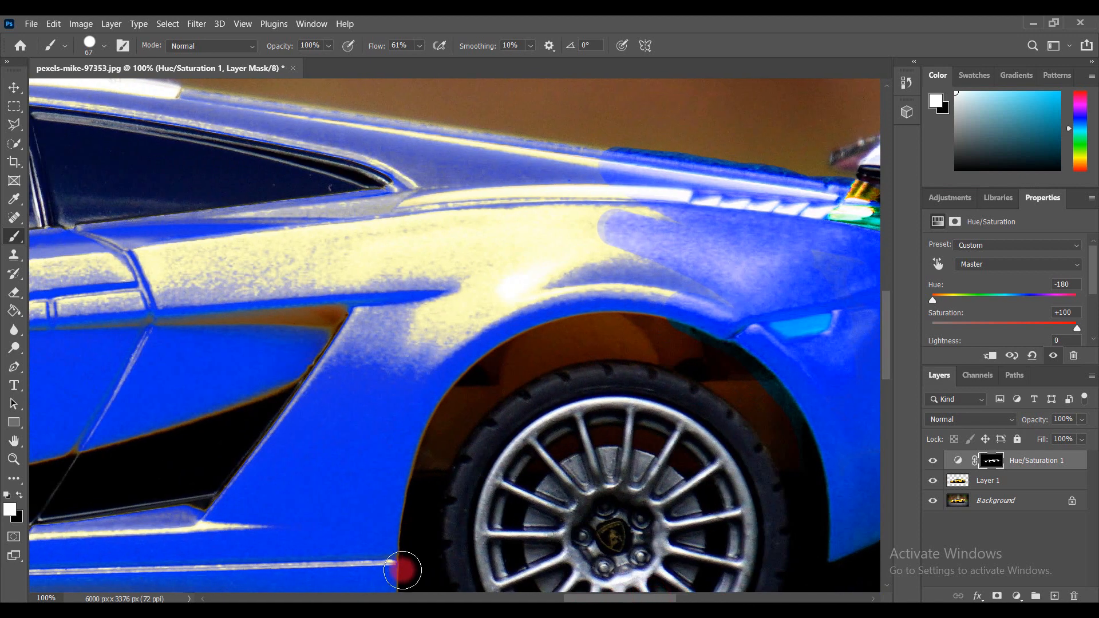
{"action": "mouse_move", "coordinate": [400, 567]}
{"action": "left_mouse_down"}
{"action": "mouse_move", "coordinate": [399, 540]}
{"action": "mouse_move", "coordinate": [441, 420]}
{"action": "mouse_move", "coordinate": [490, 355]}
{"action": "mouse_move", "coordinate": [676, 291]}
{"action": "mouse_move", "coordinate": [523, 154]}
{"action": "mouse_move", "coordinate": [544, 159]}
{"action": "mouse_move", "coordinate": [421, 180]}
{"action": "mouse_move", "coordinate": [695, 289]}
{"action": "mouse_move", "coordinate": [516, 259]}
{"action": "mouse_move", "coordinate": [355, 308]}
{"action": "mouse_move", "coordinate": [257, 308]}
{"action": "mouse_move", "coordinate": [187, 393]}
{"action": "mouse_move", "coordinate": [270, 429]}
{"action": "mouse_move", "coordinate": [377, 565]}
{"action": "mouse_move", "coordinate": [412, 185]}
{"action": "mouse_move", "coordinate": [460, 252]}
{"action": "mouse_move", "coordinate": [299, 224]}
{"action": "mouse_move", "coordinate": [270, 292]}
{"action": "mouse_move", "coordinate": [373, 274]}
{"action": "left_mouse_up"}
{"action": "left_click_drag", "start_coordinate": [604, 599], "coordinate": [538, 599]}
{"action": "mouse_move", "coordinate": [234, 402]}
{"action": "left_mouse_down"}
{"action": "mouse_move", "coordinate": [86, 304]}
{"action": "mouse_move", "coordinate": [515, 312]}
{"action": "mouse_move", "coordinate": [686, 431]}
{"action": "left_mouse_up"}
{"action": "mouse_move", "coordinate": [572, 272]}
{"action": "left_mouse_down"}
{"action": "mouse_move", "coordinate": [552, 301]}
{"action": "mouse_move", "coordinate": [441, 278]}
{"action": "mouse_move", "coordinate": [373, 327]}
{"action": "mouse_move", "coordinate": [79, 287]}
{"action": "left_mouse_up"}
{"action": "mouse_move", "coordinate": [677, 508]}
{"action": "left_mouse_down"}
{"action": "mouse_move", "coordinate": [448, 549]}
{"action": "mouse_move", "coordinate": [728, 535]}
{"action": "mouse_move", "coordinate": [607, 564]}
{"action": "mouse_move", "coordinate": [339, 579]}
{"action": "mouse_move", "coordinate": [371, 500]}
{"action": "mouse_move", "coordinate": [723, 354]}
{"action": "left_mouse_up"}
Paint white on the mask along the side sill below the door, up to the front wheel.
{"action": "scroll", "coordinate": [724, 354], "scroll_direction": "down", "scroll_amount": 4}
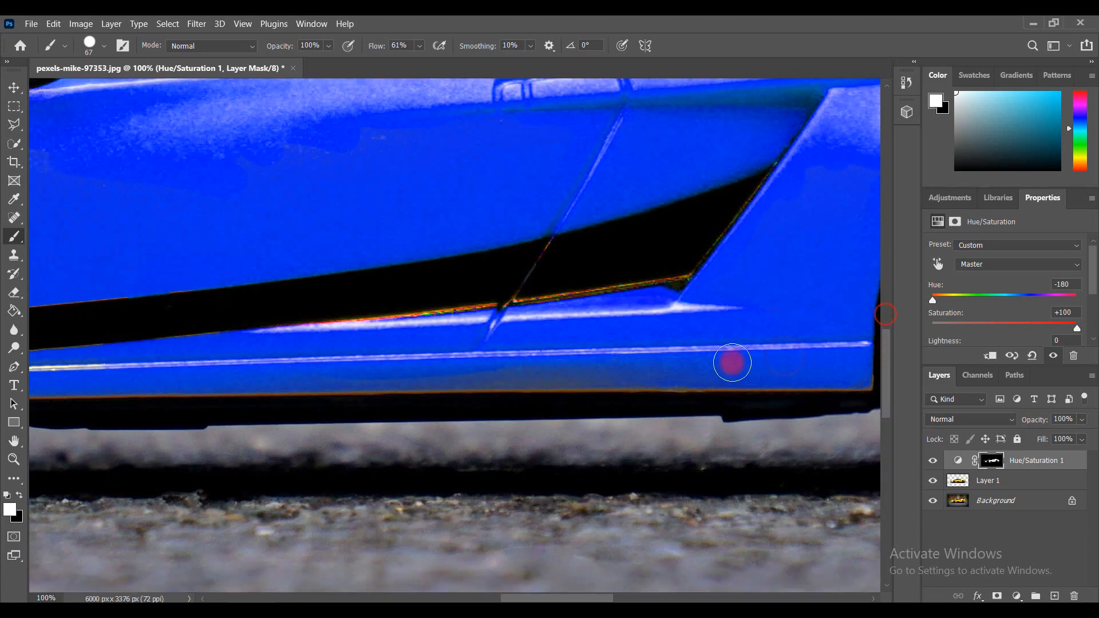
{"action": "left_click_drag", "start_coordinate": [855, 385], "coordinate": [426, 380]}
{"action": "left_click_drag", "start_coordinate": [420, 381], "coordinate": [287, 378]}
{"action": "left_click_drag", "start_coordinate": [588, 597], "coordinate": [529, 597]}
{"action": "mouse_move", "coordinate": [357, 400]}
{"action": "left_mouse_down"}
{"action": "mouse_move", "coordinate": [382, 398]}
{"action": "mouse_move", "coordinate": [369, 381]}
{"action": "left_mouse_up"}
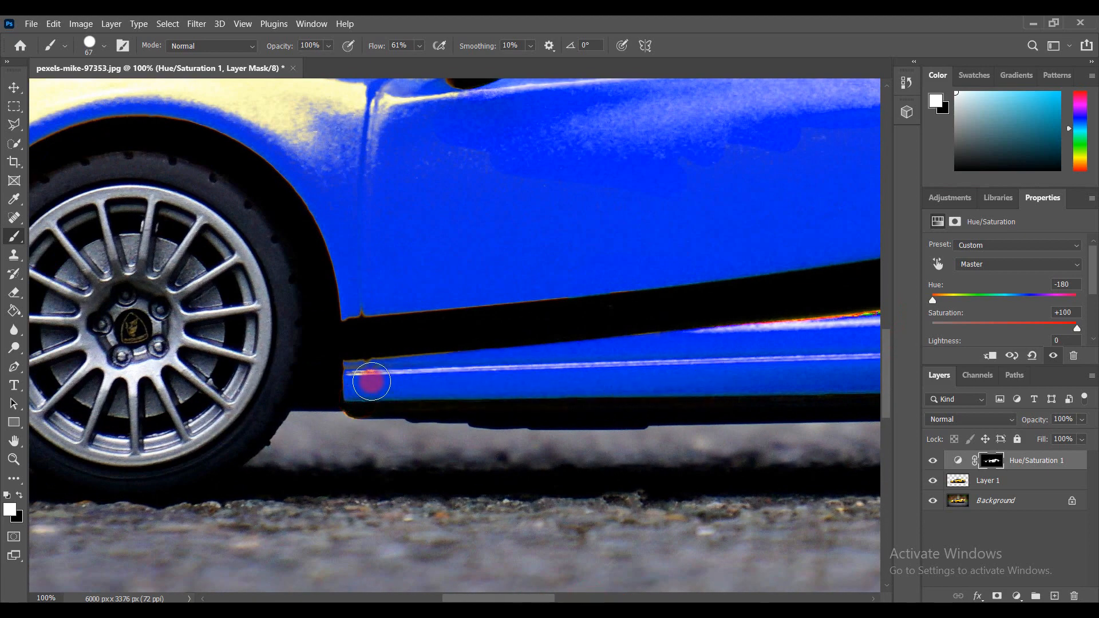
Paint white on the Hue/Saturation mask over the door's upper edge and the front fender above the wheel.
{"action": "scroll", "coordinate": [433, 113], "scroll_direction": "up", "scroll_amount": 3}
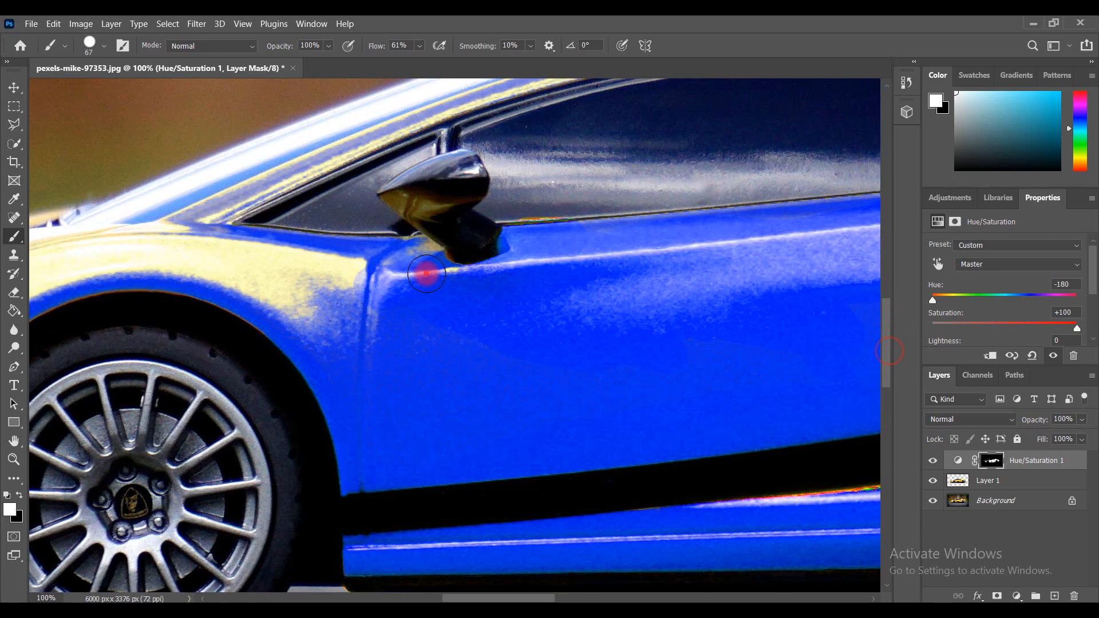
{"action": "mouse_move", "coordinate": [773, 245]}
{"action": "left_mouse_down"}
{"action": "mouse_move", "coordinate": [270, 260]}
{"action": "mouse_move", "coordinate": [137, 252]}
{"action": "left_mouse_up"}
{"action": "left_click_drag", "start_coordinate": [483, 598], "coordinate": [448, 598]}
{"action": "mouse_move", "coordinate": [193, 556]}
{"action": "left_mouse_down"}
{"action": "mouse_move", "coordinate": [194, 506]}
{"action": "mouse_move", "coordinate": [358, 248]}
{"action": "mouse_move", "coordinate": [407, 255]}
{"action": "mouse_move", "coordinate": [141, 356]}
{"action": "left_mouse_up"}
{"action": "left_click_drag", "start_coordinate": [491, 598], "coordinate": [449, 598]}
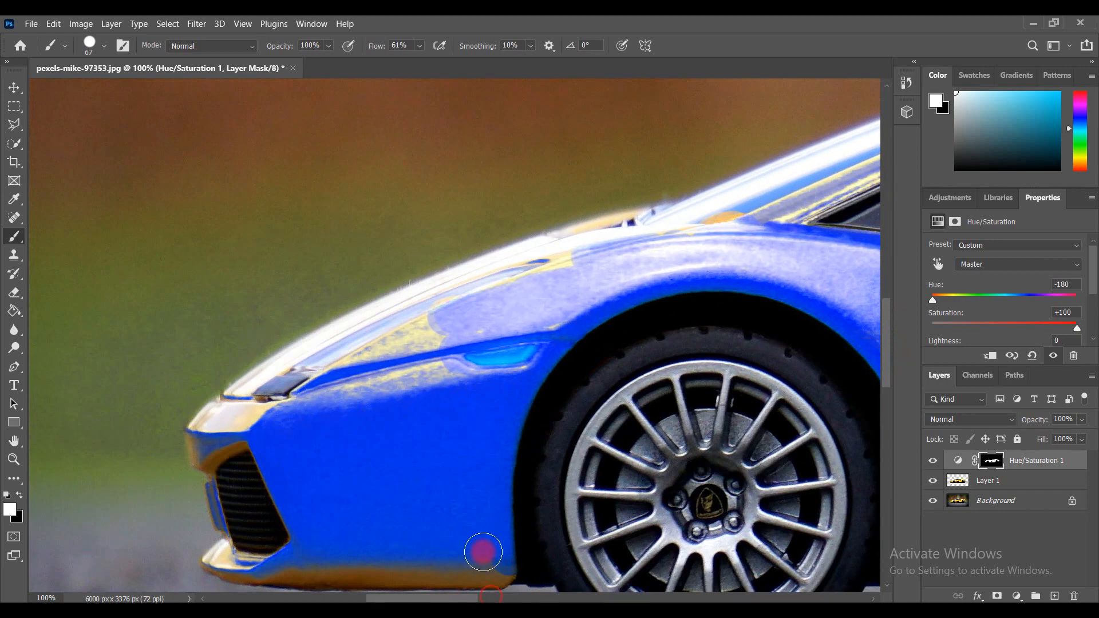
Paint white on the mask over the front bumper, the headlight surround and the hood up to the windshield base.
{"action": "mouse_move", "coordinate": [496, 568]}
{"action": "left_mouse_down"}
{"action": "mouse_move", "coordinate": [277, 575]}
{"action": "mouse_move", "coordinate": [248, 464]}
{"action": "mouse_move", "coordinate": [258, 407]}
{"action": "left_mouse_up"}
{"action": "mouse_move", "coordinate": [346, 373]}
{"action": "left_mouse_down"}
{"action": "mouse_move", "coordinate": [567, 275]}
{"action": "mouse_move", "coordinate": [620, 225]}
{"action": "left_mouse_up"}
{"action": "left_click_drag", "start_coordinate": [690, 224], "coordinate": [763, 221]}
Paint white on the mask along the windshield pillar and the front part of the roof.
{"action": "left_click_drag", "start_coordinate": [887, 329], "coordinate": [887, 292]}
{"action": "left_click_drag", "start_coordinate": [422, 597], "coordinate": [466, 598]}
{"action": "mouse_move", "coordinate": [458, 426]}
{"action": "left_mouse_down"}
{"action": "mouse_move", "coordinate": [624, 346]}
{"action": "mouse_move", "coordinate": [799, 295]}
{"action": "left_mouse_up"}
{"action": "left_click_drag", "start_coordinate": [492, 598], "coordinate": [564, 598]}
{"action": "mouse_move", "coordinate": [281, 289]}
{"action": "left_mouse_down"}
{"action": "mouse_move", "coordinate": [265, 255]}
{"action": "mouse_move", "coordinate": [515, 253]}
{"action": "left_mouse_up"}
{"action": "left_click_drag", "start_coordinate": [532, 254], "coordinate": [807, 275]}
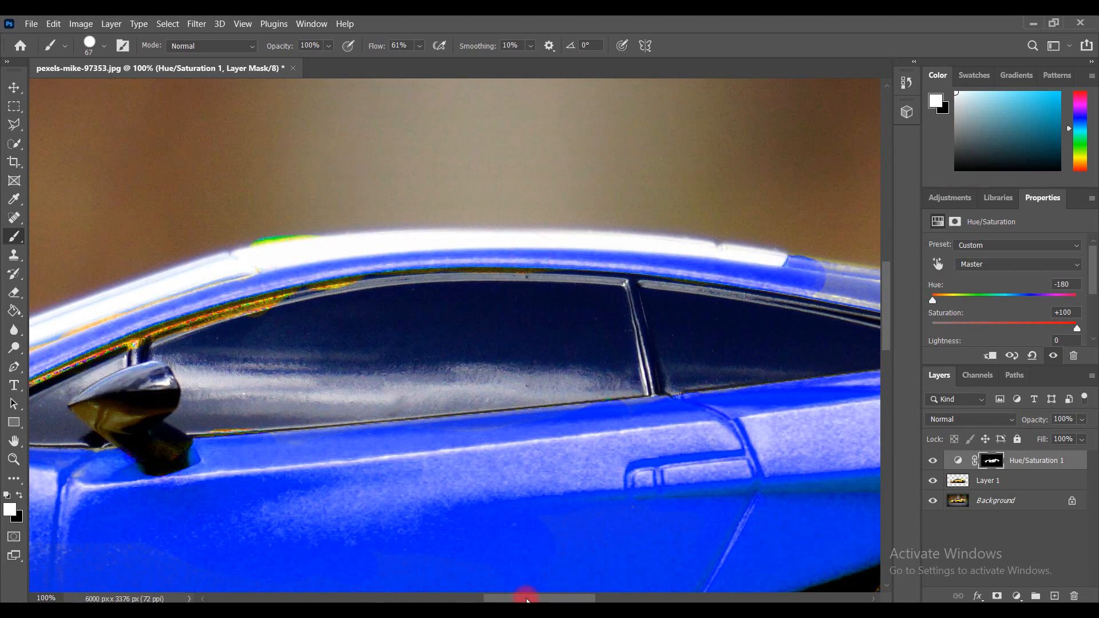
Paint white on the mask along the rear roofline and over the rear quarter panel behind the door.
{"action": "left_click_drag", "start_coordinate": [525, 598], "coordinate": [565, 597]}
{"action": "mouse_move", "coordinate": [731, 334]}
{"action": "left_mouse_down"}
{"action": "mouse_move", "coordinate": [719, 301]}
{"action": "mouse_move", "coordinate": [510, 276]}
{"action": "left_mouse_up"}
{"action": "left_click_drag", "start_coordinate": [834, 426], "coordinate": [761, 472]}
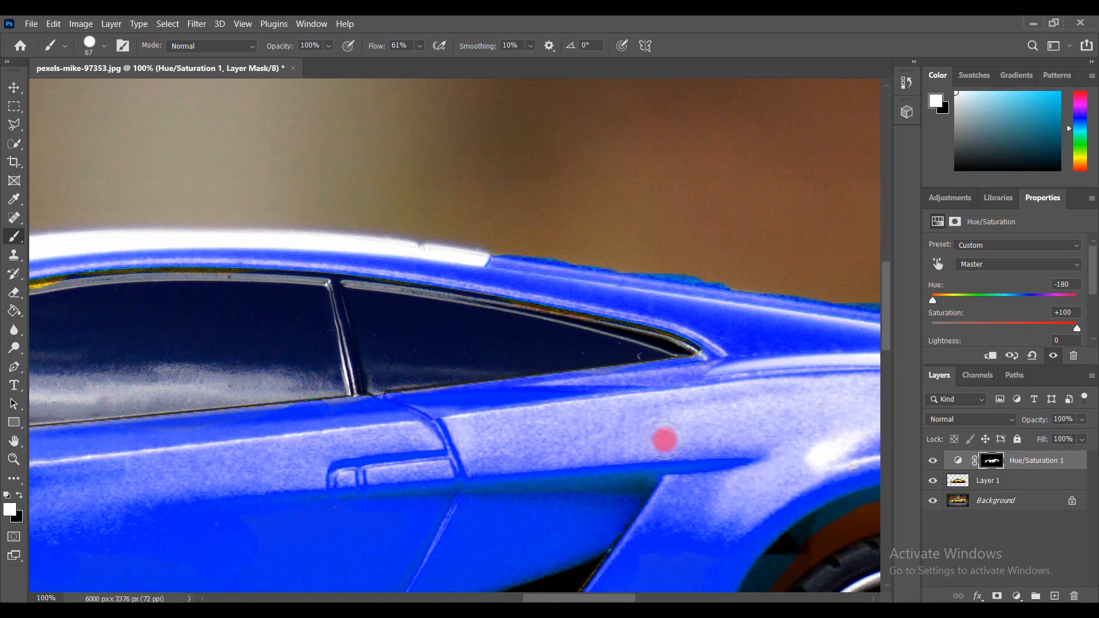
{"action": "key", "text": "ctrl+minus"}
{"action": "key", "text": "ctrl+minus"}
{"action": "key", "text": "ctrl+minus"}
{"action": "key", "text": "ctrl+minus"}
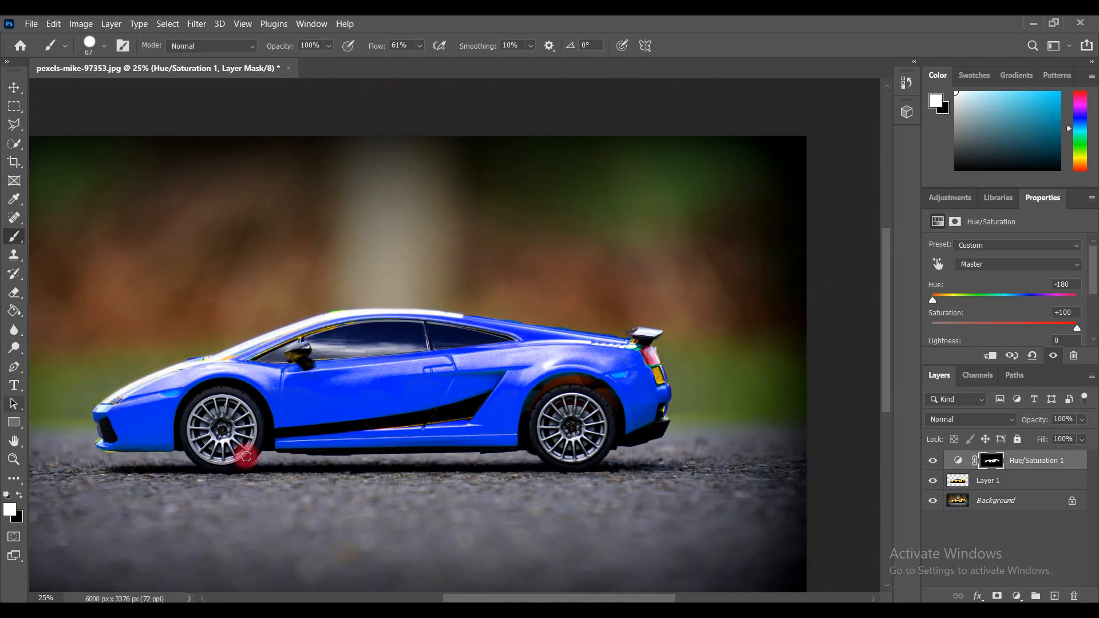
{"action": "left_click_drag", "start_coordinate": [286, 353], "coordinate": [218, 358]}
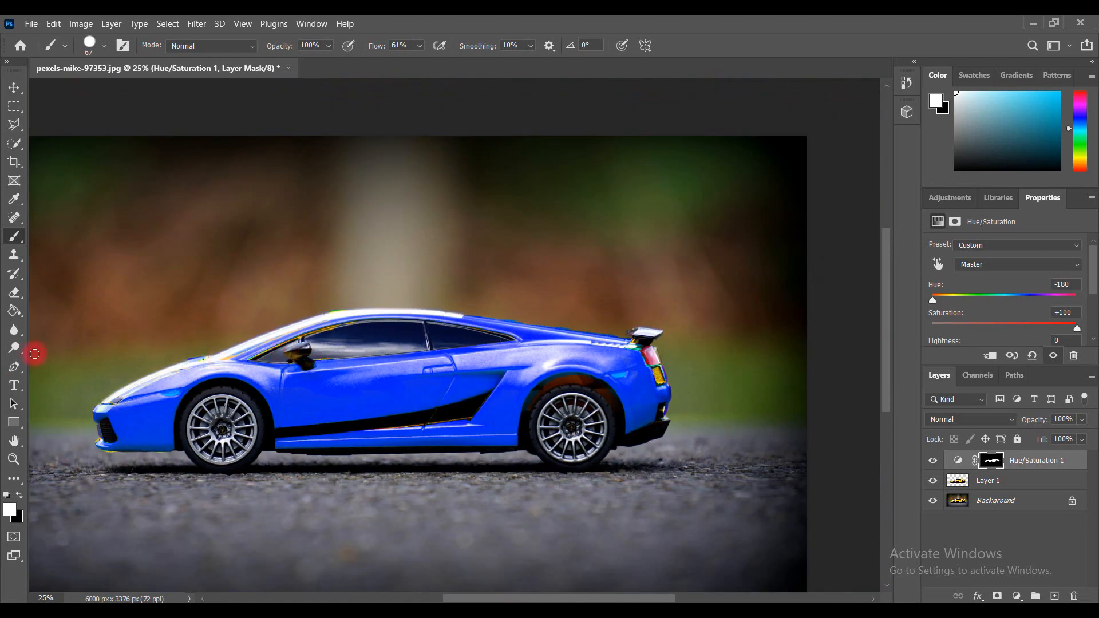
Erase the blue spill on the mask above the sloping rear roofline with the 21 px Eraser.
{"action": "left_click", "coordinate": [14, 294]}
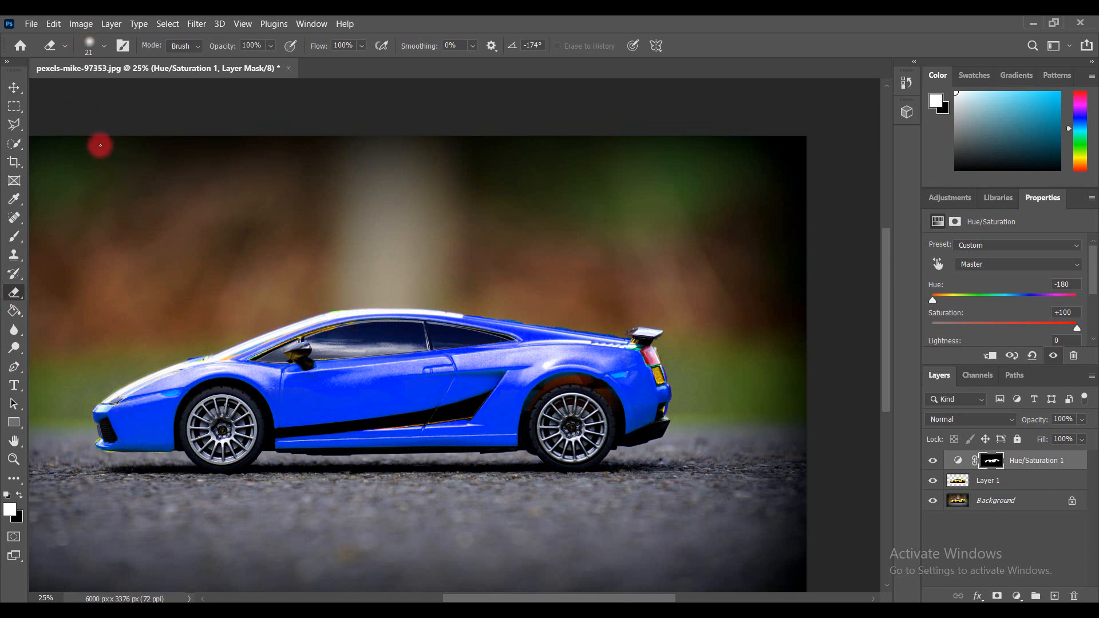
{"action": "left_click", "coordinate": [90, 48]}
{"action": "left_click", "coordinate": [89, 48]}
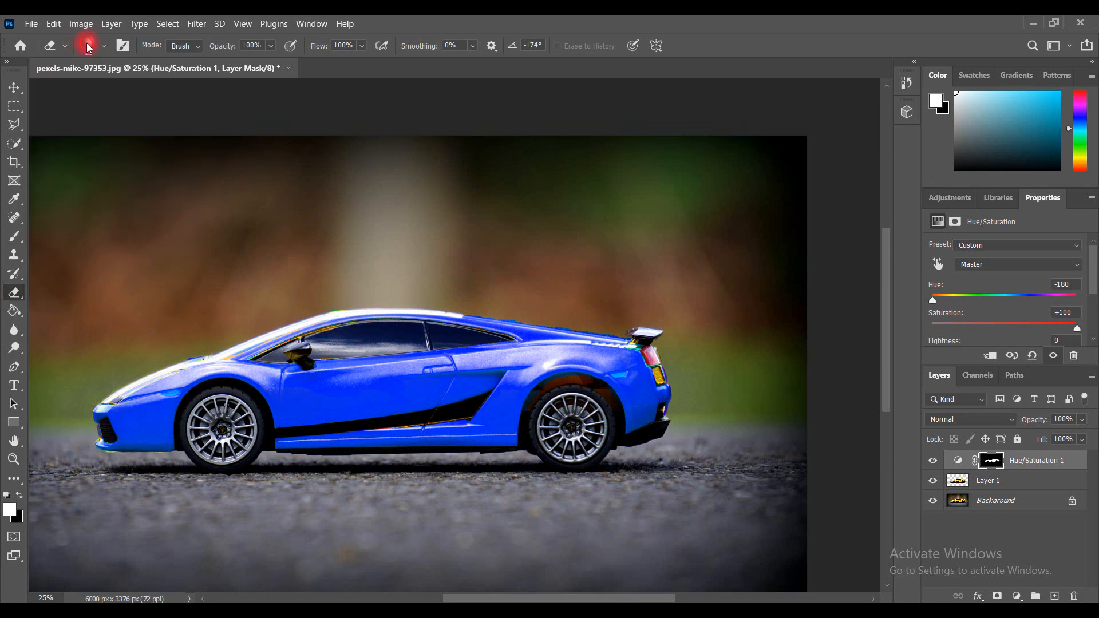
{"action": "key", "text": "ctrl+plus"}
{"action": "key", "text": "ctrl+plus"}
{"action": "key", "text": "ctrl+plus"}
{"action": "key", "text": "ctrl+plus"}
{"action": "key", "text": "ctrl+plus"}
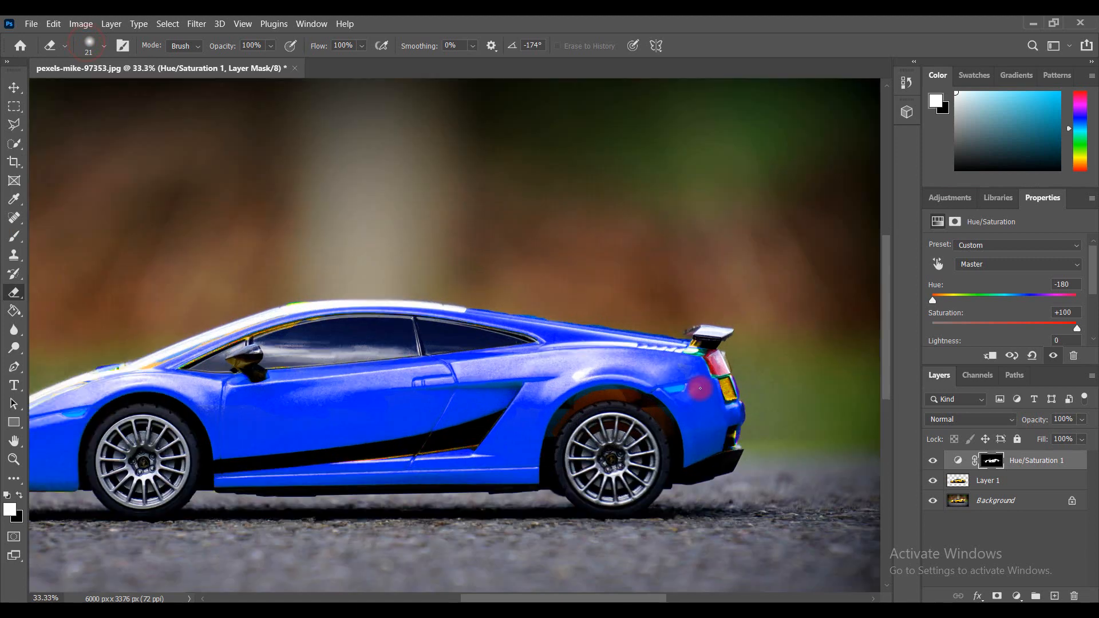
{"action": "left_click_drag", "start_coordinate": [602, 598], "coordinate": [624, 598]}
{"action": "left_click_drag", "start_coordinate": [675, 230], "coordinate": [564, 208]}
{"action": "left_click_drag", "start_coordinate": [241, 167], "coordinate": [552, 218]}
{"action": "key", "text": "ctrl+z"}
{"action": "mouse_move", "coordinate": [706, 234]}
{"action": "left_mouse_down"}
{"action": "mouse_move", "coordinate": [373, 187]}
{"action": "mouse_move", "coordinate": [518, 214]}
{"action": "left_mouse_up"}
{"action": "left_click_drag", "start_coordinate": [606, 598], "coordinate": [627, 598]}
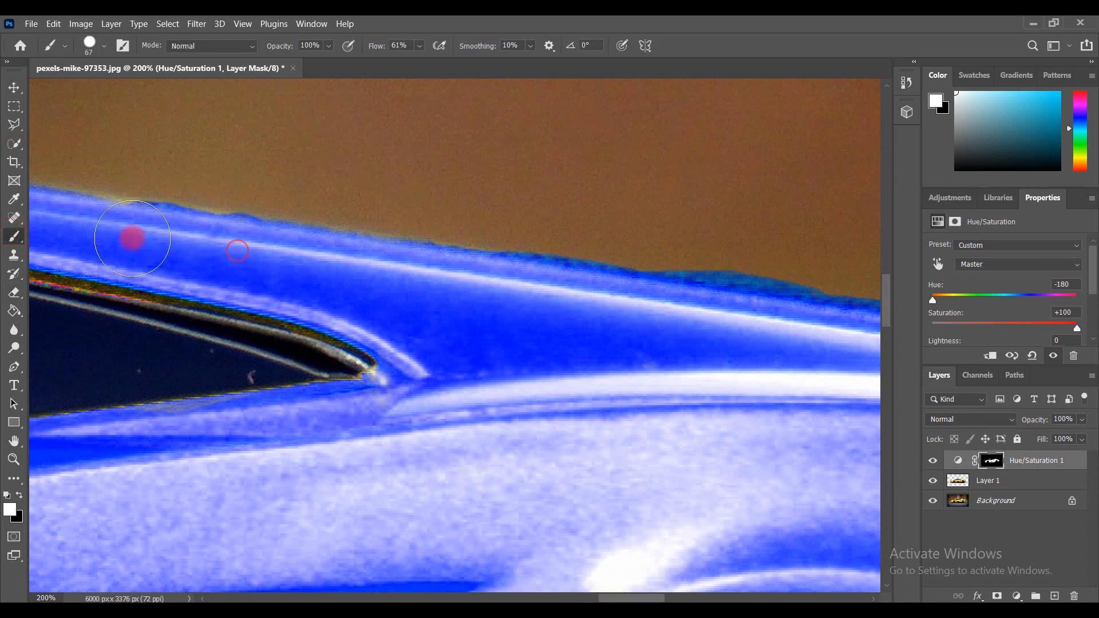
Erase the remaining mask spill along the upper edge of the rear deck up to the spoiler.
{"action": "left_click_drag", "start_coordinate": [758, 272], "coordinate": [502, 249]}
{"action": "mouse_move", "coordinate": [419, 298]}
{"action": "left_mouse_down"}
{"action": "mouse_move", "coordinate": [756, 338]}
{"action": "mouse_move", "coordinate": [467, 307]}
{"action": "left_mouse_up"}
{"action": "left_click_drag", "start_coordinate": [654, 599], "coordinate": [687, 598]}
{"action": "left_click", "coordinate": [526, 385]}
{"action": "mouse_move", "coordinate": [477, 382]}
{"action": "left_mouse_down"}
{"action": "mouse_move", "coordinate": [422, 360]}
{"action": "mouse_move", "coordinate": [344, 351]}
{"action": "left_mouse_up"}
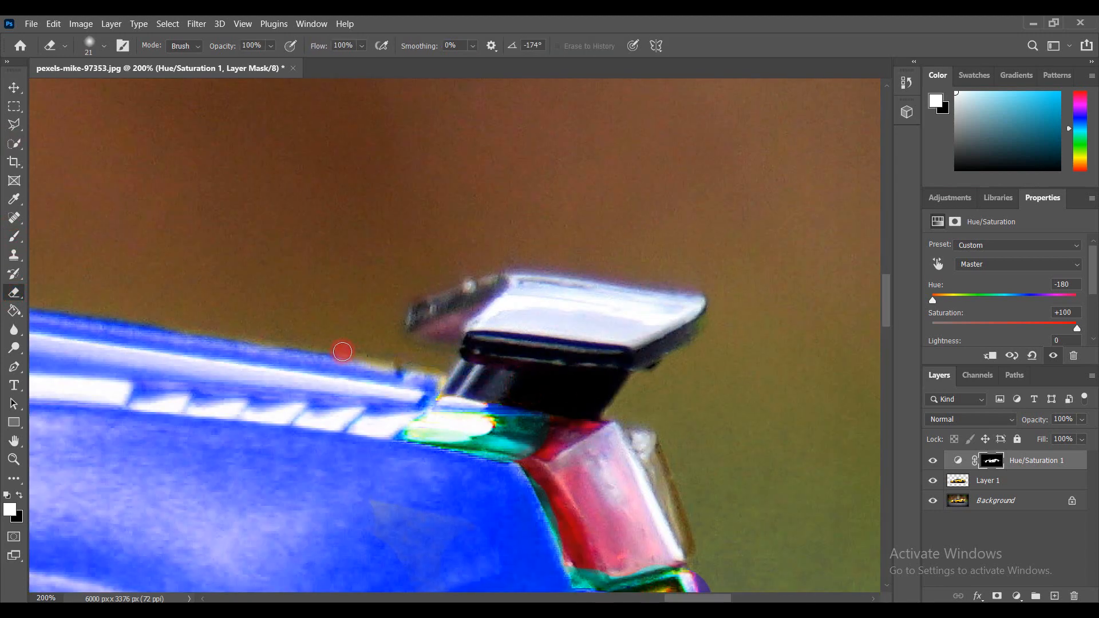
Erase the mask over the tail light and the rear vent below it to restore their original colours.
{"action": "mouse_move", "coordinate": [468, 410]}
{"action": "left_mouse_down"}
{"action": "mouse_move", "coordinate": [492, 441]}
{"action": "mouse_move", "coordinate": [412, 432]}
{"action": "left_mouse_up"}
{"action": "left_click_drag", "start_coordinate": [413, 433], "coordinate": [496, 445]}
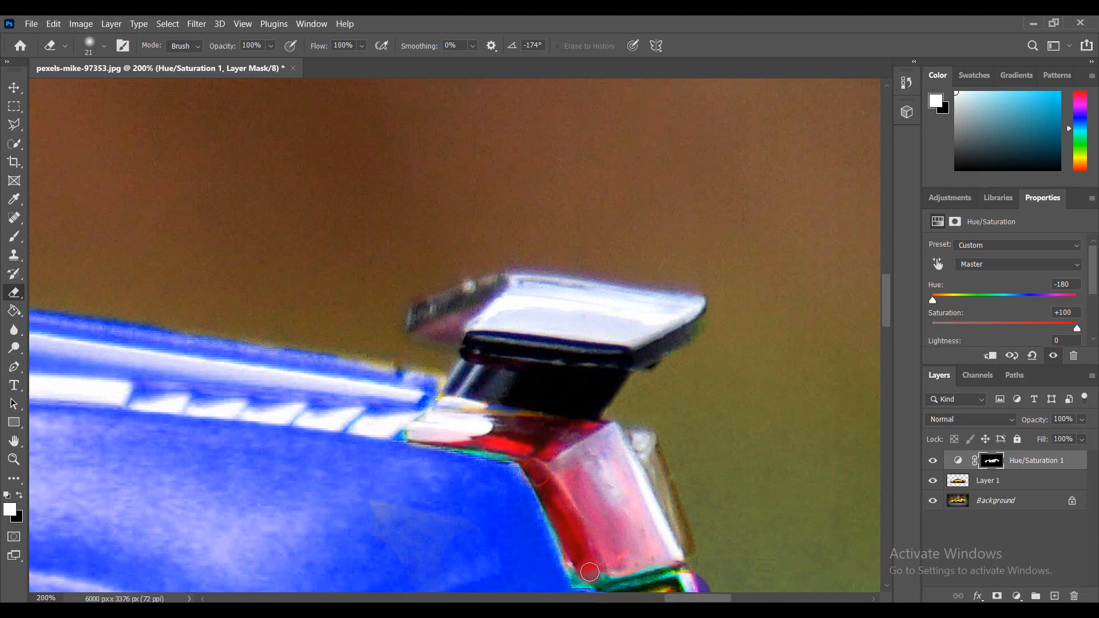
{"action": "left_click_drag", "start_coordinate": [589, 573], "coordinate": [658, 570]}
{"action": "scroll", "coordinate": [659, 564], "scroll_direction": "down", "scroll_amount": 5}
{"action": "mouse_move", "coordinate": [669, 300]}
{"action": "left_mouse_down"}
{"action": "mouse_move", "coordinate": [710, 398]}
{"action": "mouse_move", "coordinate": [652, 393]}
{"action": "mouse_move", "coordinate": [661, 305]}
{"action": "mouse_move", "coordinate": [642, 370]}
{"action": "mouse_move", "coordinate": [697, 425]}
{"action": "left_mouse_up"}
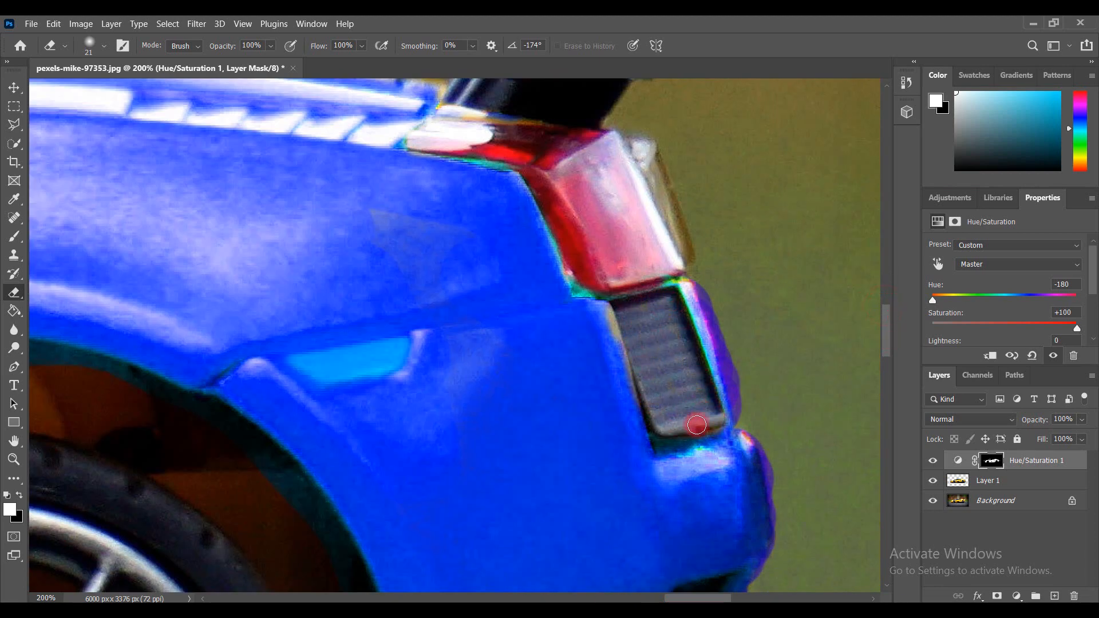
{"action": "mouse_move", "coordinate": [679, 280]}
{"action": "left_mouse_down"}
{"action": "mouse_move", "coordinate": [722, 329]}
{"action": "mouse_move", "coordinate": [743, 408]}
{"action": "left_mouse_up"}
{"action": "left_click_drag", "start_coordinate": [569, 267], "coordinate": [611, 293]}
Erase the mask over the lower rear bumper opening and the background just behind the bumper.
{"action": "left_click_drag", "start_coordinate": [887, 347], "coordinate": [893, 376]}
{"action": "left_click_drag", "start_coordinate": [709, 351], "coordinate": [705, 435]}
{"action": "left_click_drag", "start_coordinate": [746, 335], "coordinate": [732, 395]}
{"action": "mouse_move", "coordinate": [765, 154]}
{"action": "left_mouse_down"}
{"action": "mouse_move", "coordinate": [792, 376]}
{"action": "mouse_move", "coordinate": [859, 209]}
{"action": "left_mouse_up"}
Enlarge the Eraser to 72 px and then 228 px, and clear the mask spill from the background behind the tail.
{"action": "left_click", "coordinate": [90, 42]}
{"action": "left_click", "coordinate": [112, 86]}
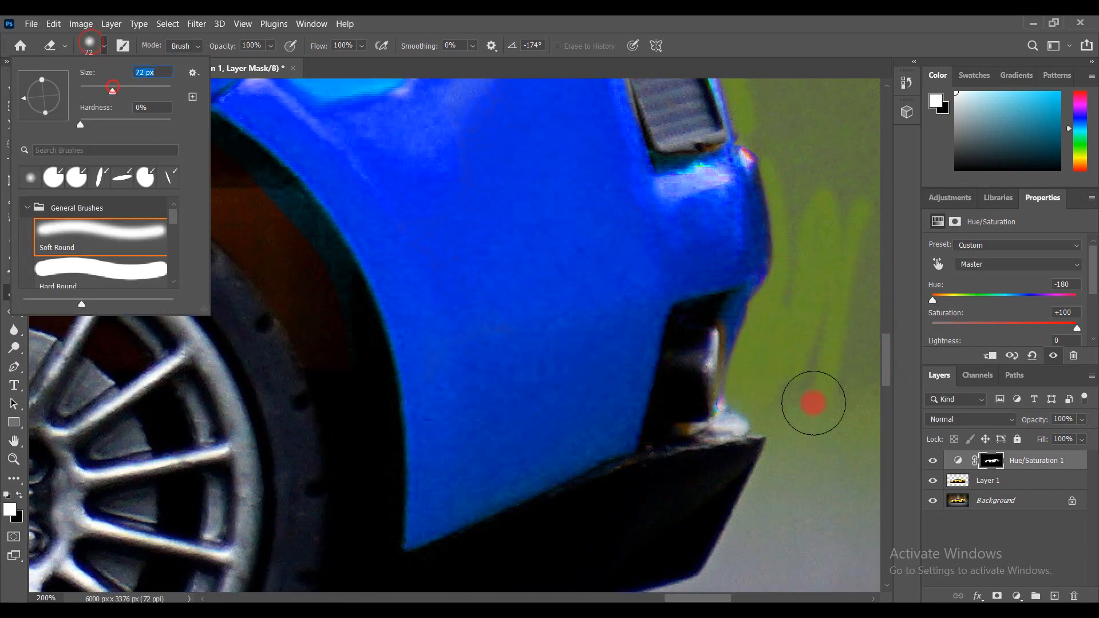
{"action": "left_click", "coordinate": [813, 403]}
{"action": "key", "text": "ctrl+minus"}
{"action": "key", "text": "ctrl+minus"}
{"action": "key", "text": "ctrl+minus"}
{"action": "left_click", "coordinate": [91, 42]}
{"action": "left_click", "coordinate": [152, 90]}
{"action": "mouse_move", "coordinate": [606, 187]}
{"action": "left_mouse_down"}
{"action": "mouse_move", "coordinate": [575, 284]}
{"action": "mouse_move", "coordinate": [556, 277]}
{"action": "mouse_move", "coordinate": [533, 208]}
{"action": "left_mouse_up"}
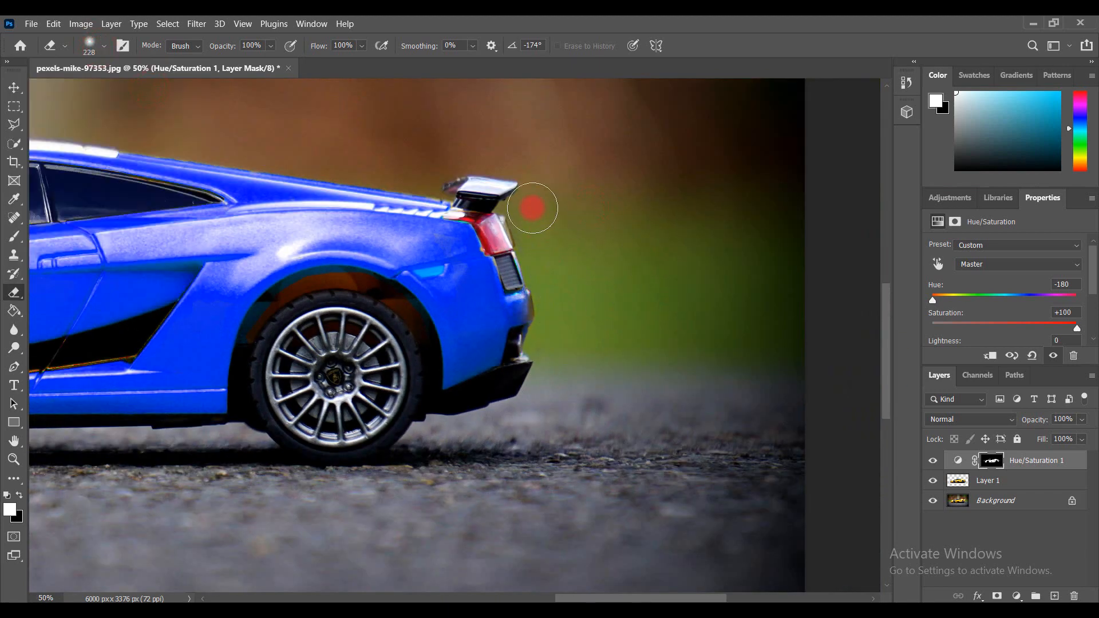
Set the Eraser hardness to 100%, clear the spill behind the rear bumper and reduce the size to 59 px.
{"action": "left_click", "coordinate": [91, 43]}
{"action": "left_click_drag", "start_coordinate": [83, 122], "coordinate": [175, 130]}
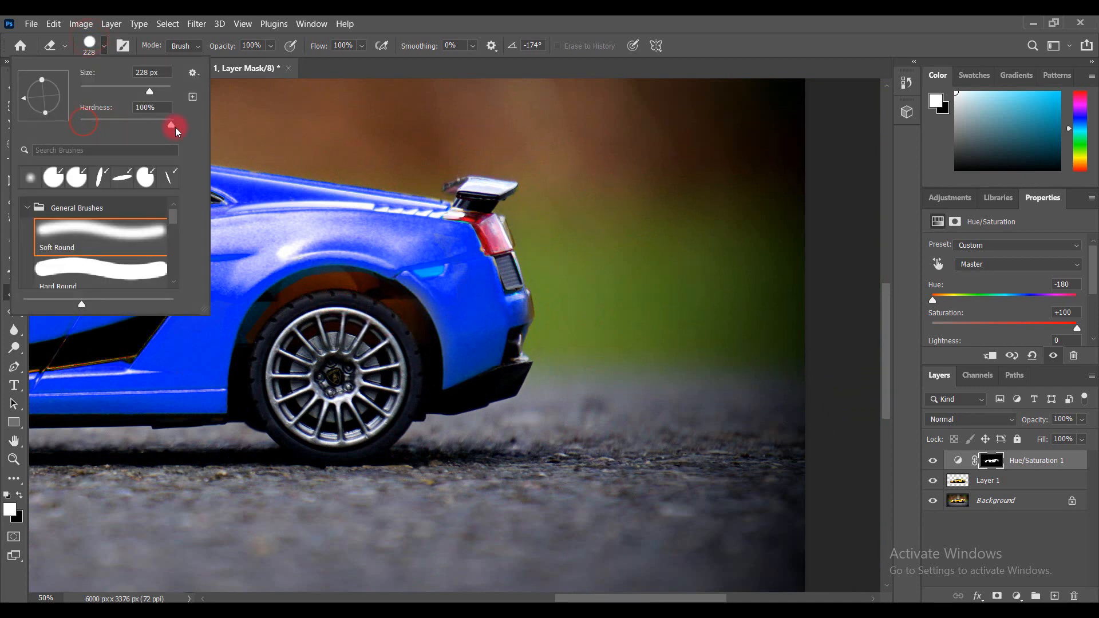
{"action": "left_click", "coordinate": [577, 320]}
{"action": "left_click", "coordinate": [90, 44]}
{"action": "left_click", "coordinate": [106, 90]}
{"action": "left_click", "coordinate": [80, 123]}
{"action": "left_click", "coordinate": [695, 302]}
Erase the mask inside the rear wheel arch along the fender edge, with the Eraser reduced to 31 px.
{"action": "key", "text": "ctrl+plus"}
{"action": "key", "text": "ctrl+plus"}
{"action": "key", "text": "ctrl+plus"}
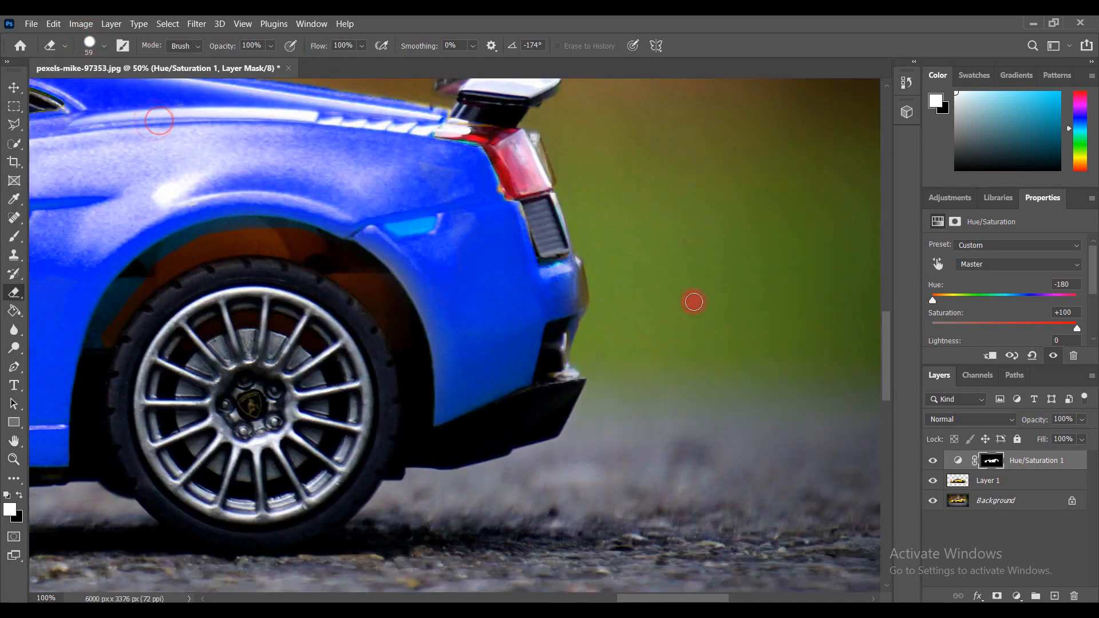
{"action": "left_click_drag", "start_coordinate": [191, 185], "coordinate": [113, 116]}
{"action": "key", "text": "ctrl+minus"}
{"action": "key", "text": "ctrl+minus"}
{"action": "key", "text": "ctrl+plus"}
{"action": "key", "text": "ctrl+plus"}
{"action": "scroll", "coordinate": [270, 255], "scroll_direction": "left", "scroll_amount": 10}
{"action": "left_click", "coordinate": [91, 43]}
{"action": "left_click", "coordinate": [98, 90]}
{"action": "left_click", "coordinate": [439, 114]}
{"action": "left_click_drag", "start_coordinate": [412, 113], "coordinate": [231, 253]}
{"action": "left_click_drag", "start_coordinate": [886, 363], "coordinate": [887, 346]}
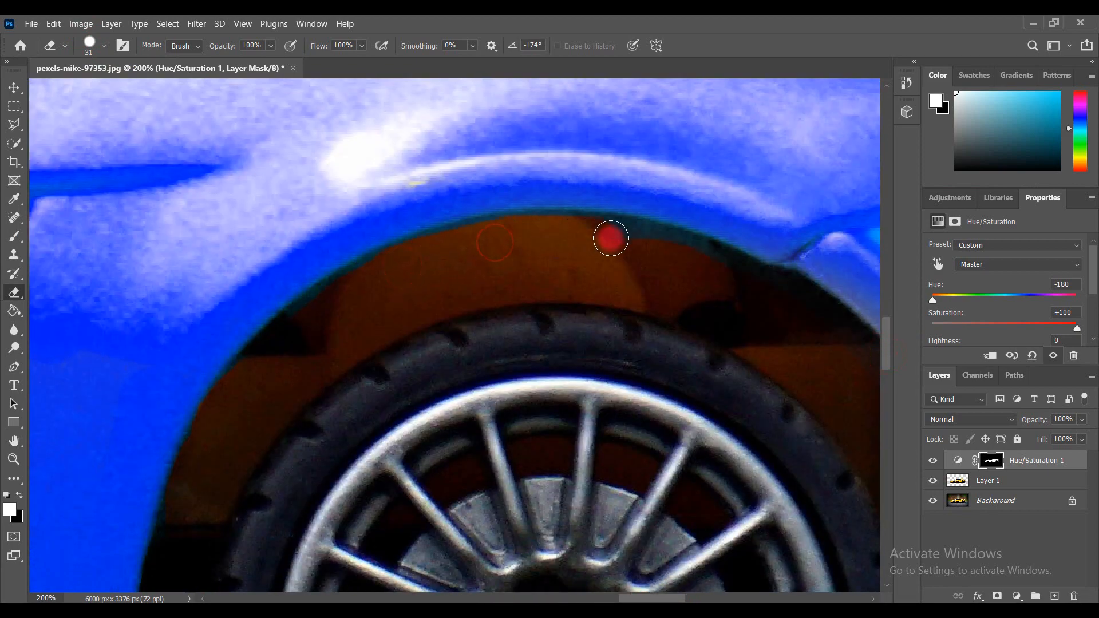
{"action": "scroll", "coordinate": [164, 386], "scroll_direction": "down", "scroll_amount": 6}
{"action": "key", "text": "ctrl+minus"}
{"action": "key", "text": "ctrl+minus"}
{"action": "key", "text": "ctrl+minus"}
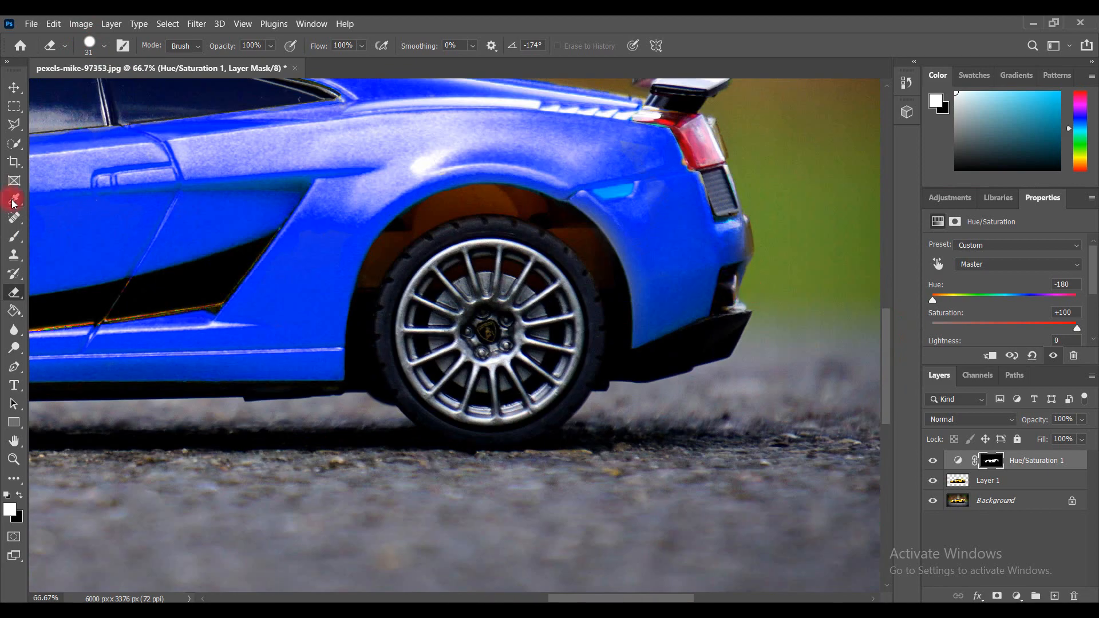
Paint white on the mask with the 67 px Brush over the rear panel beside the vent and the bumper corner.
{"action": "left_click", "coordinate": [14, 237]}
{"action": "key", "text": "ctrl+plus"}
{"action": "key", "text": "ctrl+plus"}
{"action": "key", "text": "ctrl+plus"}
{"action": "left_click_drag", "start_coordinate": [658, 598], "coordinate": [732, 598]}
{"action": "left_click_drag", "start_coordinate": [887, 375], "coordinate": [888, 322]}
{"action": "mouse_move", "coordinate": [189, 444]}
{"action": "left_mouse_down"}
{"action": "mouse_move", "coordinate": [204, 343]}
{"action": "mouse_move", "coordinate": [127, 266]}
{"action": "left_mouse_up"}
{"action": "left_click_drag", "start_coordinate": [219, 409], "coordinate": [230, 439]}
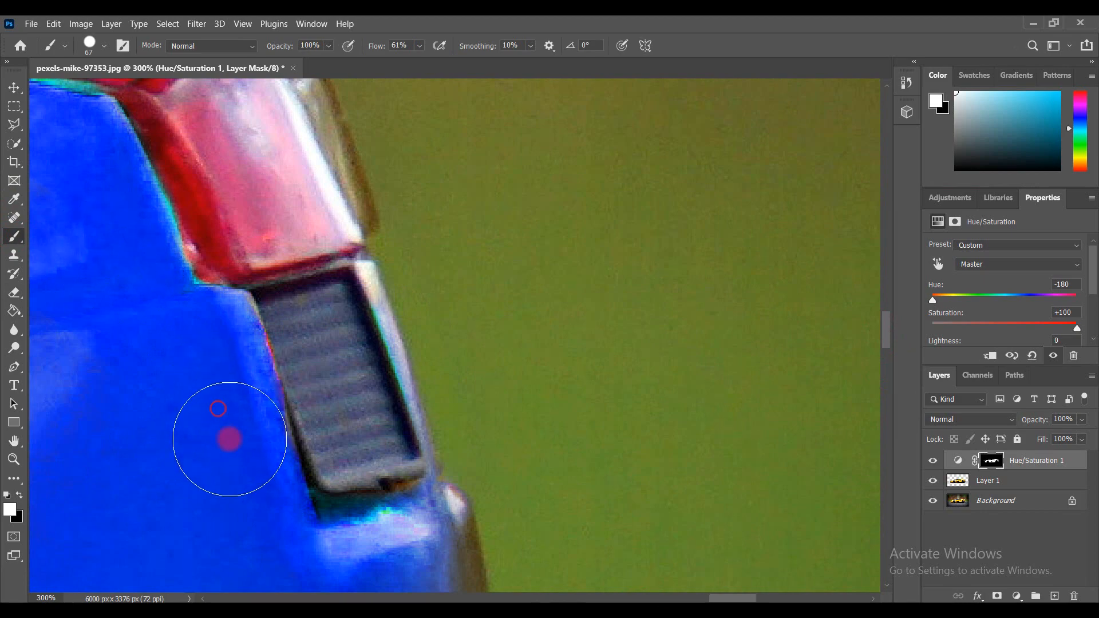
{"action": "mouse_move", "coordinate": [888, 327]}
{"action": "left_mouse_down"}
{"action": "mouse_move", "coordinate": [889, 361]}
{"action": "mouse_move", "coordinate": [889, 337]}
{"action": "left_mouse_up"}
{"action": "mouse_move", "coordinate": [430, 491]}
{"action": "left_mouse_down"}
{"action": "mouse_move", "coordinate": [400, 432]}
{"action": "mouse_move", "coordinate": [432, 489]}
{"action": "mouse_move", "coordinate": [439, 424]}
{"action": "left_mouse_up"}
Erase the mask spill just outside the rear bumper's outer edge with the 31 px Eraser.
{"action": "left_click", "coordinate": [15, 298]}
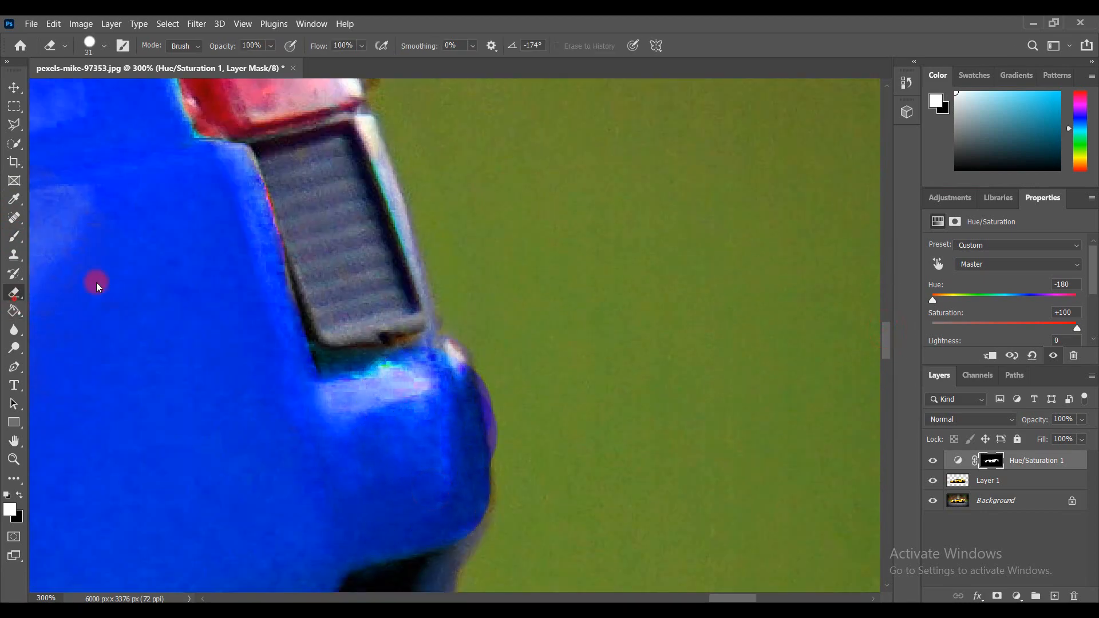
{"action": "left_click_drag", "start_coordinate": [506, 403], "coordinate": [515, 429]}
{"action": "key", "text": "ctrl+minus"}
{"action": "key", "text": "ctrl+minus"}
Erase the mask spill above the rear end of the hood near the windshield base.
{"action": "left_click_drag", "start_coordinate": [696, 598], "coordinate": [432, 598]}
{"action": "key", "text": "ctrl+plus"}
{"action": "key", "text": "ctrl+plus"}
{"action": "key", "text": "ctrl+plus"}
{"action": "left_click_drag", "start_coordinate": [887, 356], "coordinate": [889, 328]}
{"action": "left_click_drag", "start_coordinate": [372, 400], "coordinate": [391, 451]}
{"action": "left_click_drag", "start_coordinate": [647, 441], "coordinate": [579, 447]}
Reduce the Eraser to 17 px and erase the mask along the hood's rear edge and the headlight's rear tip.
{"action": "left_click", "coordinate": [90, 44]}
{"action": "left_click_drag", "start_coordinate": [94, 95], "coordinate": [91, 98]}
{"action": "left_click_drag", "start_coordinate": [657, 356], "coordinate": [570, 367]}
{"action": "left_click_drag", "start_coordinate": [447, 413], "coordinate": [615, 364]}
{"action": "left_click_drag", "start_coordinate": [731, 382], "coordinate": [764, 387]}
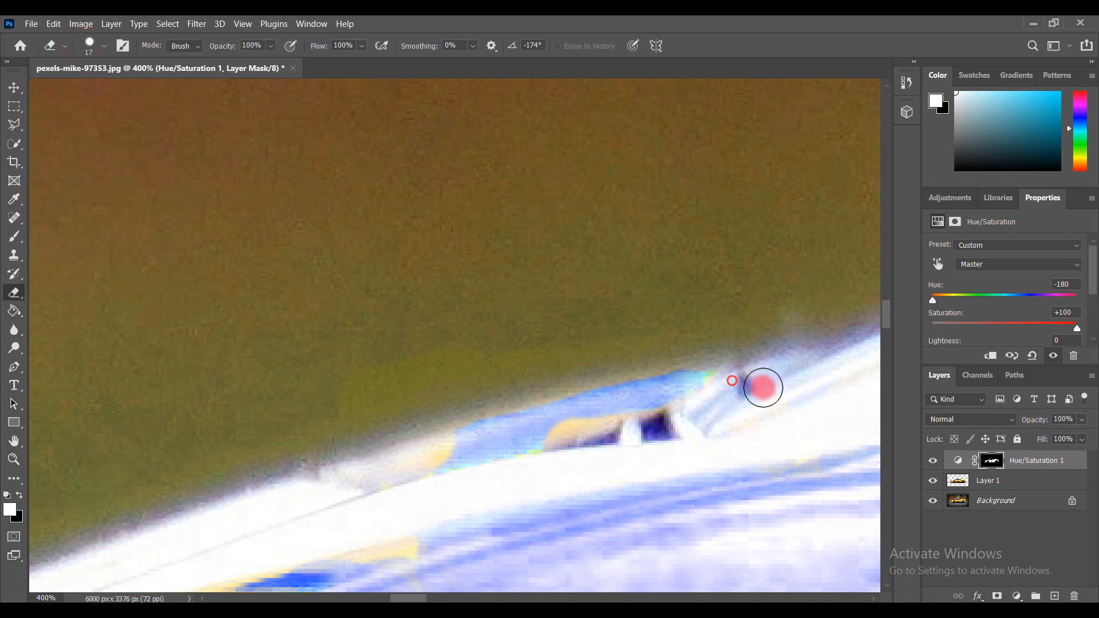
{"action": "left_click_drag", "start_coordinate": [889, 312], "coordinate": [889, 328]}
{"action": "left_click_drag", "start_coordinate": [301, 297], "coordinate": [412, 273]}
Set the Brush to 12 px and paint white on the mask over the yellow patches at the windshield base and along the headlight strip.
{"action": "left_click", "coordinate": [15, 236]}
{"action": "left_click", "coordinate": [90, 44]}
{"action": "left_click_drag", "start_coordinate": [103, 96], "coordinate": [89, 97]}
{"action": "left_click_drag", "start_coordinate": [579, 142], "coordinate": [555, 153]}
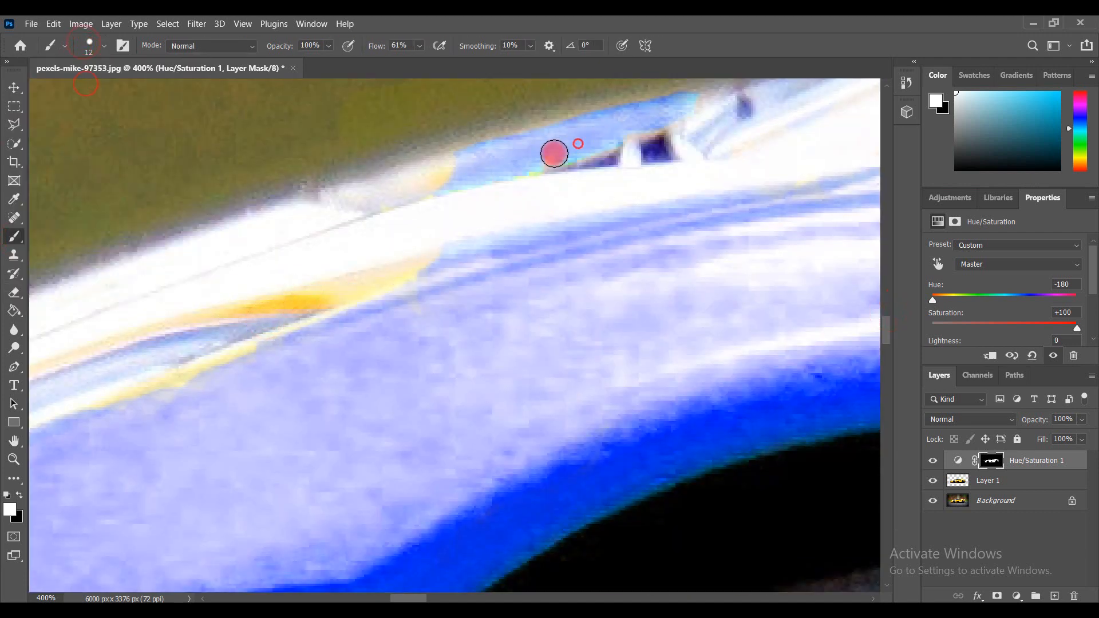
{"action": "left_click_drag", "start_coordinate": [444, 170], "coordinate": [375, 183]}
{"action": "key", "text": "ctrl+z"}
{"action": "mouse_move", "coordinate": [603, 143]}
{"action": "left_mouse_down"}
{"action": "mouse_move", "coordinate": [552, 162]}
{"action": "mouse_move", "coordinate": [452, 173]}
{"action": "left_mouse_up"}
{"action": "mouse_move", "coordinate": [408, 263]}
{"action": "left_mouse_down"}
{"action": "mouse_move", "coordinate": [218, 315]}
{"action": "mouse_move", "coordinate": [60, 409]}
{"action": "left_mouse_up"}
{"action": "left_click_drag", "start_coordinate": [888, 330], "coordinate": [888, 333]}
{"action": "left_click_drag", "start_coordinate": [408, 598], "coordinate": [385, 598]}
Erase the mask over the headlight strip, switching the 17 px Eraser to a thin flat brush tip.
{"action": "left_click", "coordinate": [14, 293]}
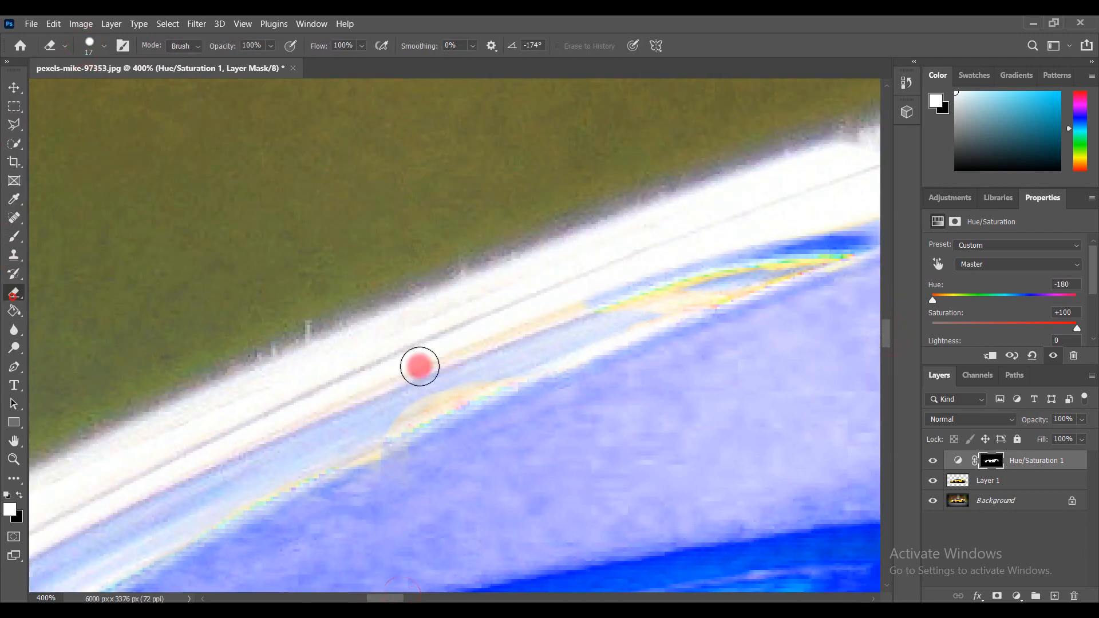
{"action": "left_click_drag", "start_coordinate": [420, 368], "coordinate": [478, 372]}
{"action": "mouse_move", "coordinate": [432, 403]}
{"action": "left_mouse_down"}
{"action": "mouse_move", "coordinate": [618, 316]}
{"action": "mouse_move", "coordinate": [704, 293]}
{"action": "left_mouse_up"}
{"action": "left_click", "coordinate": [90, 44]}
{"action": "left_click_drag", "start_coordinate": [774, 262], "coordinate": [832, 260]}
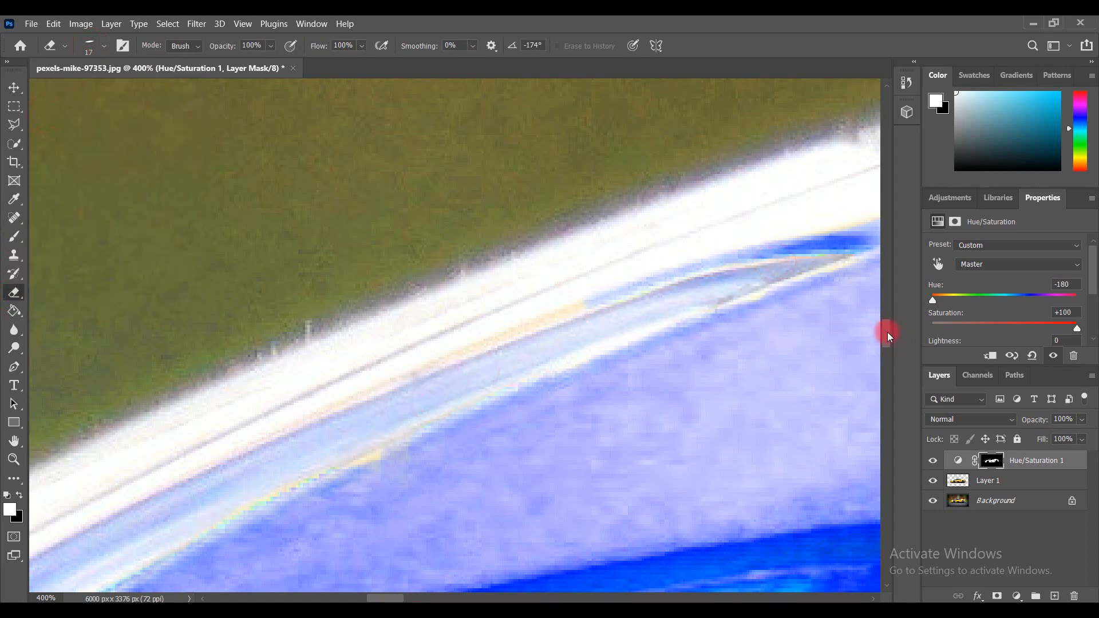
{"action": "left_click_drag", "start_coordinate": [888, 333], "coordinate": [889, 353]}
{"action": "left_click_drag", "start_coordinate": [49, 296], "coordinate": [323, 150]}
Try to erase the mask over the front side marker light to bring back its orange colour.
{"action": "key", "text": "ctrl+minus"}
{"action": "key", "text": "ctrl+minus"}
{"action": "mouse_move", "coordinate": [586, 301]}
{"action": "left_mouse_down"}
{"action": "mouse_move", "coordinate": [572, 315]}
{"action": "mouse_move", "coordinate": [632, 294]}
{"action": "left_mouse_up"}
{"action": "left_click_drag", "start_coordinate": [540, 311], "coordinate": [512, 330]}
{"action": "key", "text": "ctrl+minus"}
{"action": "key", "text": "ctrl+minus"}
{"action": "key", "text": "ctrl+minus"}
{"action": "key", "text": "ctrl+minus"}
{"action": "key", "text": "ctrl+plus"}
{"action": "key", "text": "ctrl+plus"}
{"action": "key", "text": "ctrl+plus"}
{"action": "key", "text": "ctrl+plus"}
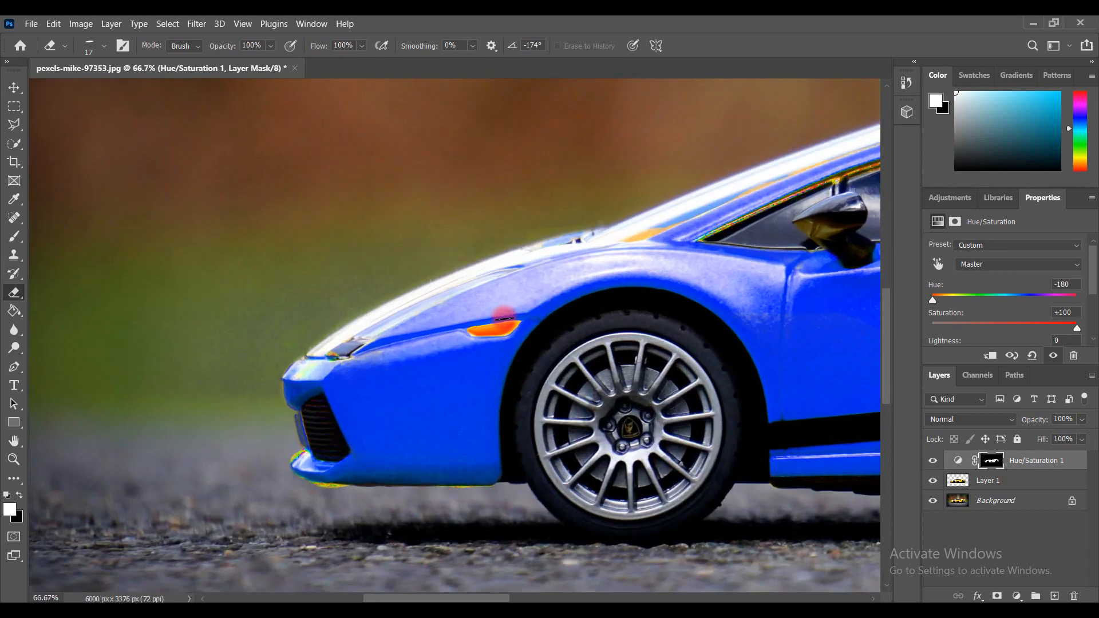
Undo the recent eraser strokes on the front side marker light.
{"action": "left_click", "coordinate": [88, 383]}
{"action": "key", "text": "ctrl+z"}
{"action": "key", "text": "ctrl+z"}
{"action": "key", "text": "ctrl+z"}
{"action": "key", "text": "ctrl+z"}
{"action": "key", "text": "ctrl+z"}
Erase the mask below the headlight, at the nose tip and along the front bumper's edge.
{"action": "left_click_drag", "start_coordinate": [383, 598], "coordinate": [364, 598]}
{"action": "left_click_drag", "start_coordinate": [401, 387], "coordinate": [343, 394]}
{"action": "left_click_drag", "start_coordinate": [229, 445], "coordinate": [240, 409]}
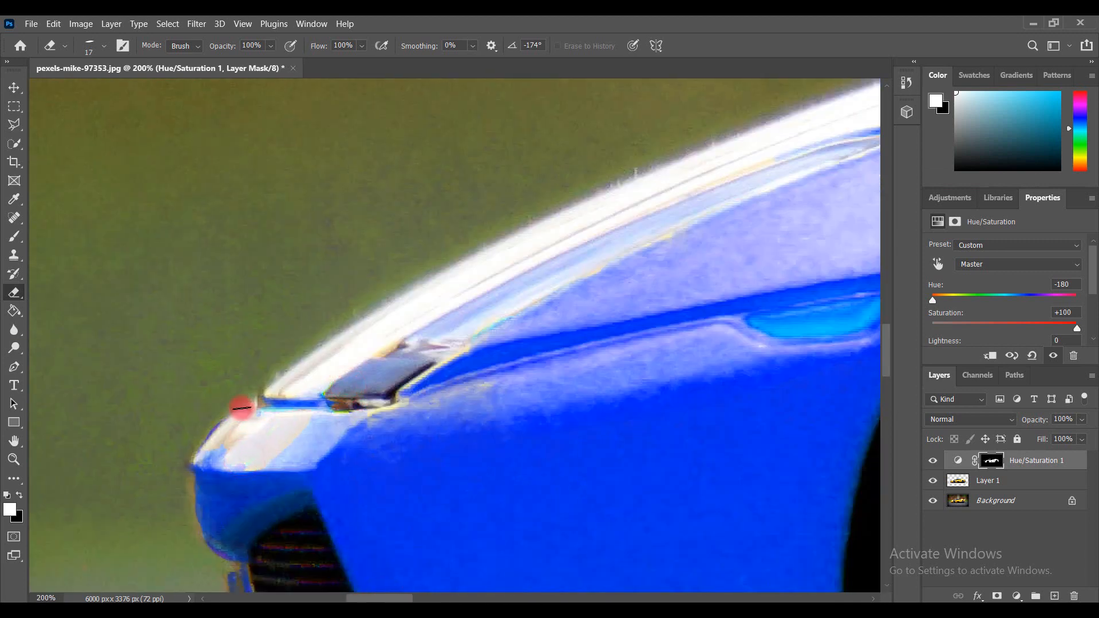
{"action": "left_click_drag", "start_coordinate": [886, 343], "coordinate": [886, 375]}
{"action": "left_click_drag", "start_coordinate": [250, 367], "coordinate": [239, 383]}
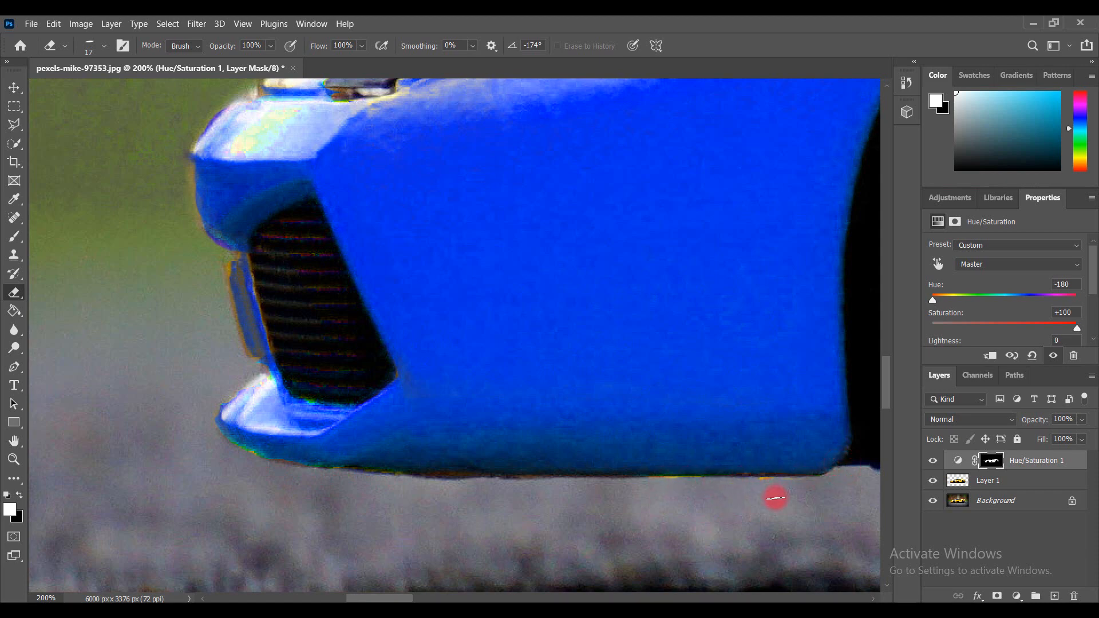
Rotate the 17 px Eraser tip to 146° and erase the mask along the front side window's slanted upper trim.
{"action": "key", "text": "ctrl+minus"}
{"action": "key", "text": "ctrl+minus"}
{"action": "key", "text": "ctrl+plus"}
{"action": "key", "text": "ctrl+plus"}
{"action": "key", "text": "ctrl+plus"}
{"action": "left_click_drag", "start_coordinate": [355, 598], "coordinate": [446, 598]}
{"action": "left_click_drag", "start_coordinate": [628, 540], "coordinate": [662, 551]}
{"action": "left_click_drag", "start_coordinate": [884, 397], "coordinate": [882, 323]}
{"action": "left_click_drag", "start_coordinate": [824, 265], "coordinate": [520, 375]}
{"action": "left_click", "coordinate": [88, 46]}
{"action": "left_click_drag", "start_coordinate": [23, 99], "coordinate": [25, 84]}
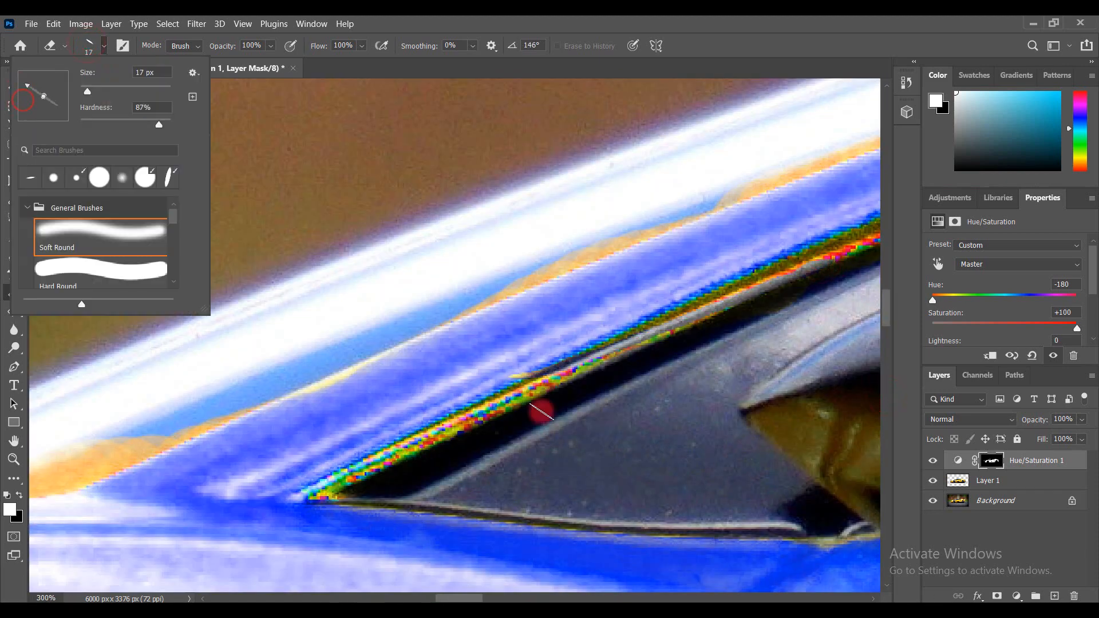
{"action": "left_click_drag", "start_coordinate": [309, 497], "coordinate": [859, 246]}
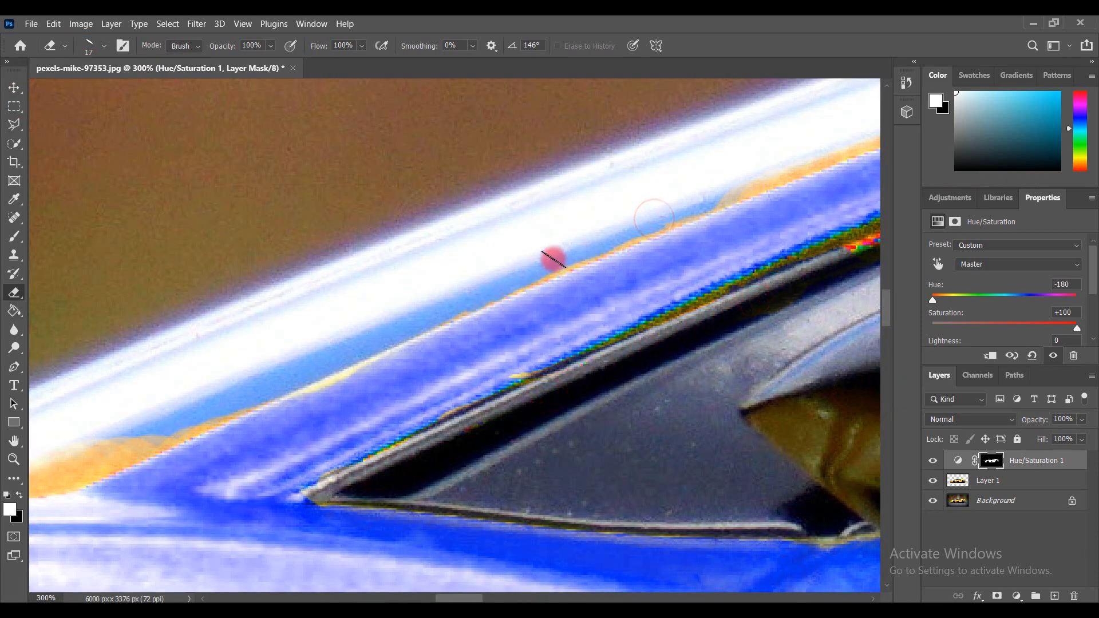
Erase the mask over the orange patches along the windshield's lower edge beside the pillar.
{"action": "left_click_drag", "start_coordinate": [554, 260], "coordinate": [531, 272]}
{"action": "left_click_drag", "start_coordinate": [710, 199], "coordinate": [876, 138]}
{"action": "left_click_drag", "start_coordinate": [74, 456], "coordinate": [146, 444]}
{"action": "left_click_drag", "start_coordinate": [457, 598], "coordinate": [441, 597]}
{"action": "mouse_move", "coordinate": [246, 492]}
{"action": "left_mouse_down"}
{"action": "mouse_move", "coordinate": [434, 443]}
{"action": "mouse_move", "coordinate": [498, 410]}
{"action": "mouse_move", "coordinate": [239, 491]}
{"action": "left_mouse_up"}
{"action": "left_click_drag", "start_coordinate": [815, 388], "coordinate": [797, 394]}
Erase the mask along the side window's upper trim above the mirror and door, and over the orange line beside the windshield.
{"action": "left_click_drag", "start_coordinate": [444, 598], "coordinate": [484, 598]}
{"action": "left_click_drag", "start_coordinate": [400, 248], "coordinate": [490, 211]}
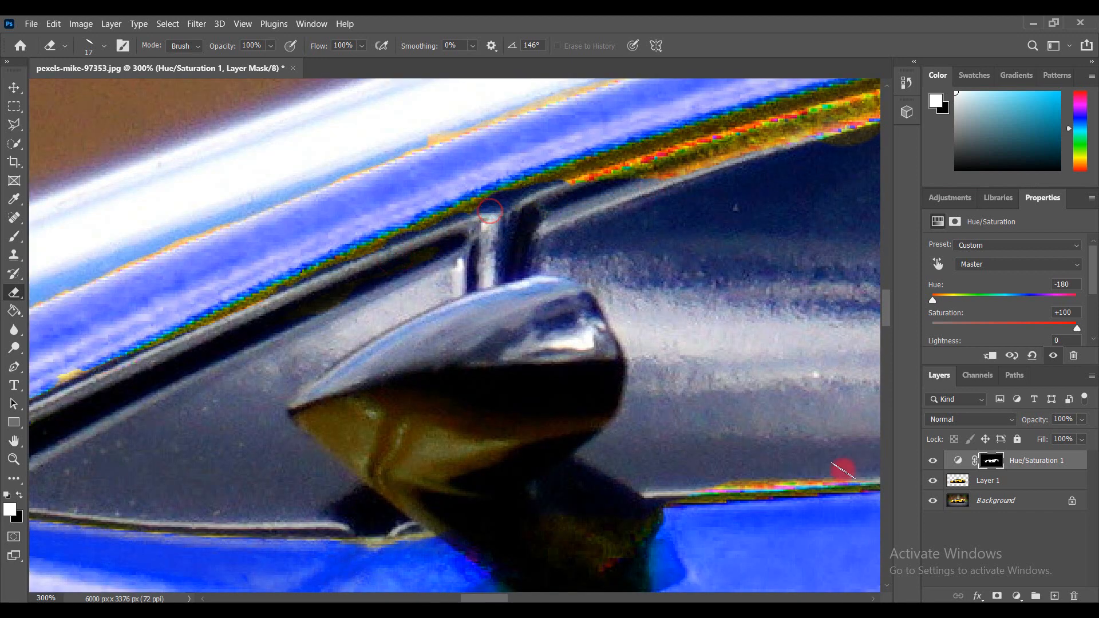
{"action": "key", "text": "ctrl+minus"}
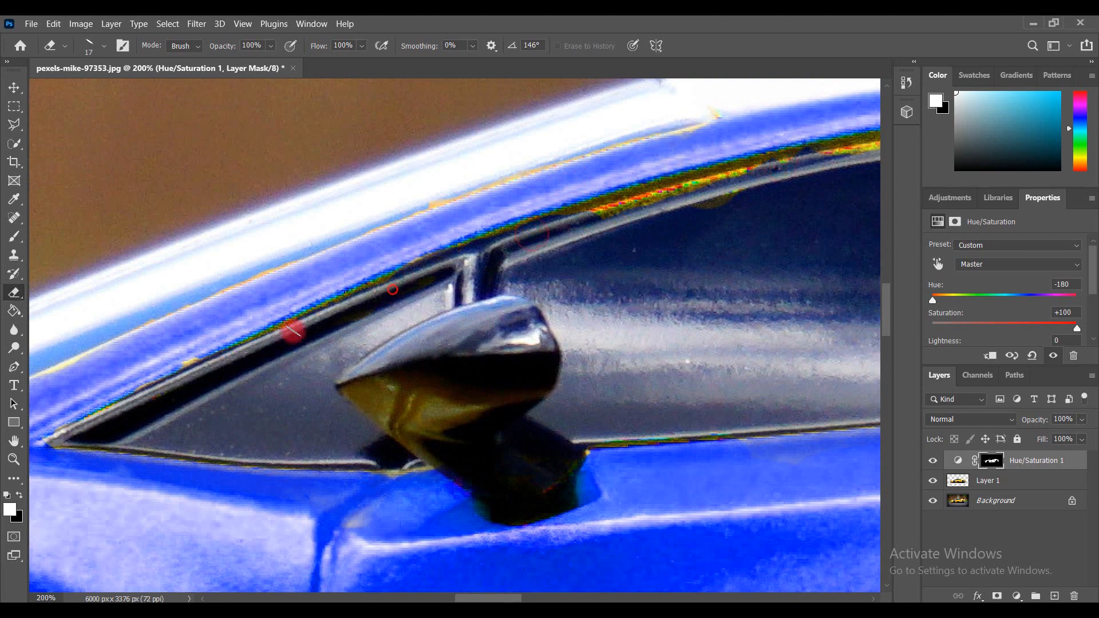
{"action": "scroll", "coordinate": [516, 150], "scroll_direction": "right", "scroll_amount": 3}
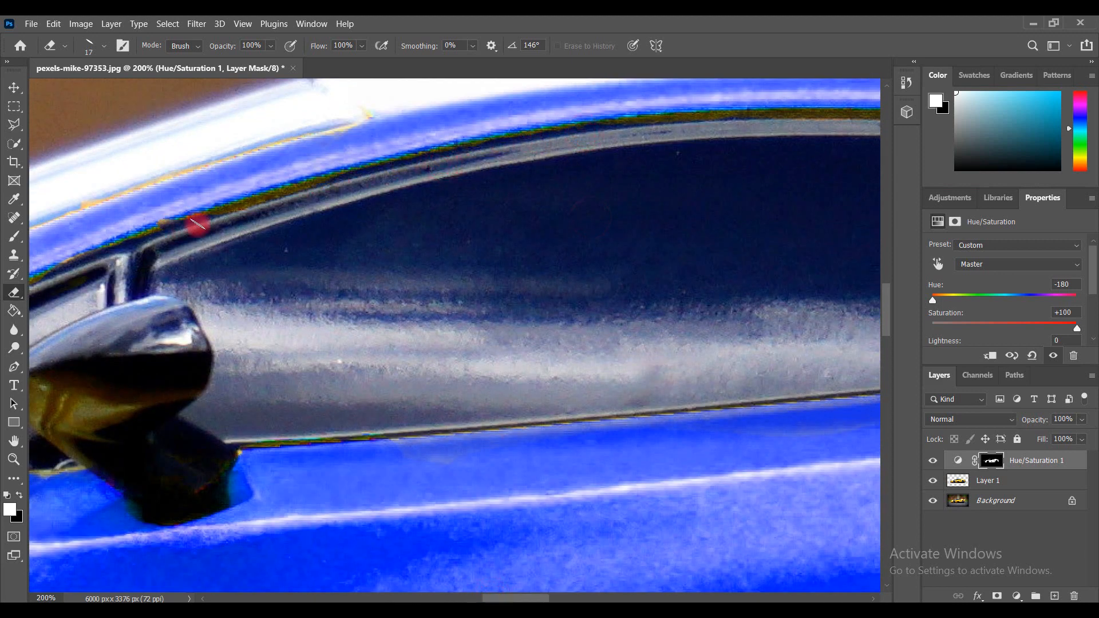
{"action": "left_click_drag", "start_coordinate": [196, 224], "coordinate": [393, 169]}
{"action": "left_click_drag", "start_coordinate": [171, 165], "coordinate": [366, 109]}
{"action": "left_click_drag", "start_coordinate": [509, 599], "coordinate": [539, 597]}
{"action": "left_click_drag", "start_coordinate": [578, 119], "coordinate": [320, 124]}
Erase the mask along the lower edge of the black side stripe, back to the end of the side intake.
{"action": "key", "text": "ctrl+minus"}
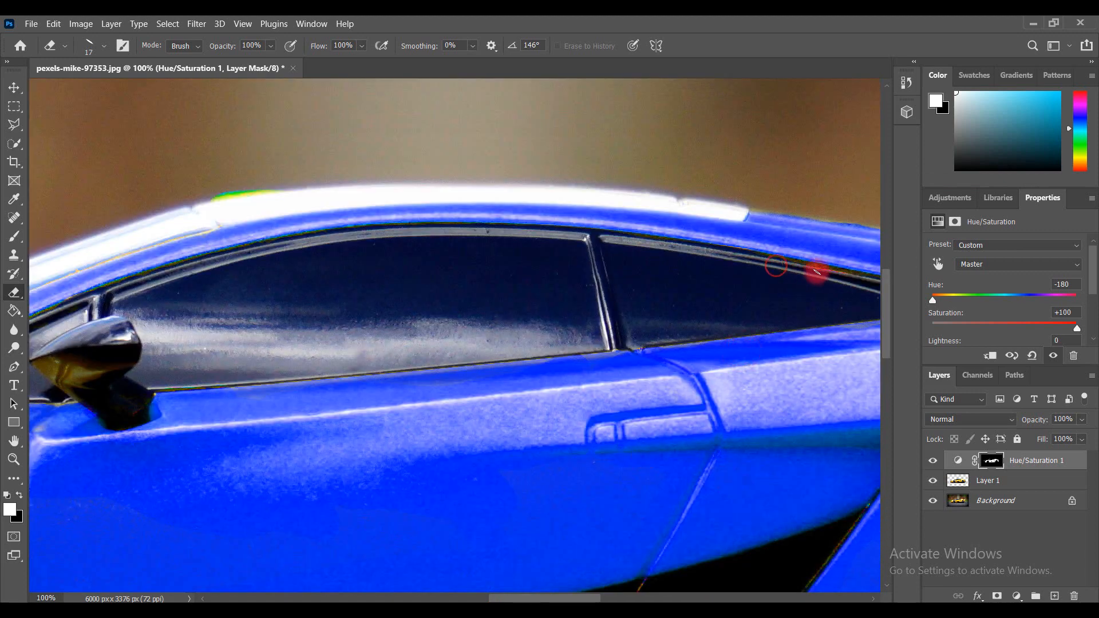
{"action": "key", "text": "ctrl+minus"}
{"action": "key", "text": "ctrl+plus"}
{"action": "key", "text": "ctrl+plus"}
{"action": "left_click_drag", "start_coordinate": [886, 337], "coordinate": [891, 411]}
{"action": "left_click_drag", "start_coordinate": [341, 261], "coordinate": [617, 238]}
{"action": "left_click_drag", "start_coordinate": [619, 239], "coordinate": [827, 212]}
{"action": "left_click_drag", "start_coordinate": [552, 598], "coordinate": [592, 598]}
{"action": "left_click_drag", "start_coordinate": [666, 166], "coordinate": [397, 216]}
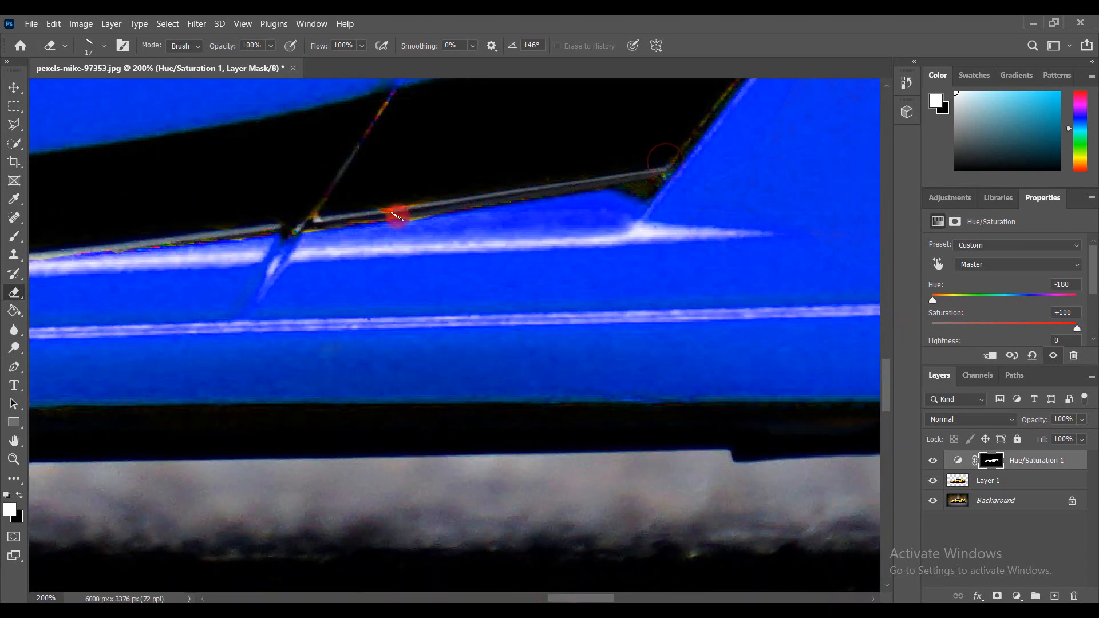
Set the Hue/Saturation adjustment layer's hue to -54 to turn the car red.
{"action": "left_click", "coordinate": [14, 236]}
{"action": "key", "text": "ctrl+minus"}
{"action": "key", "text": "ctrl+minus"}
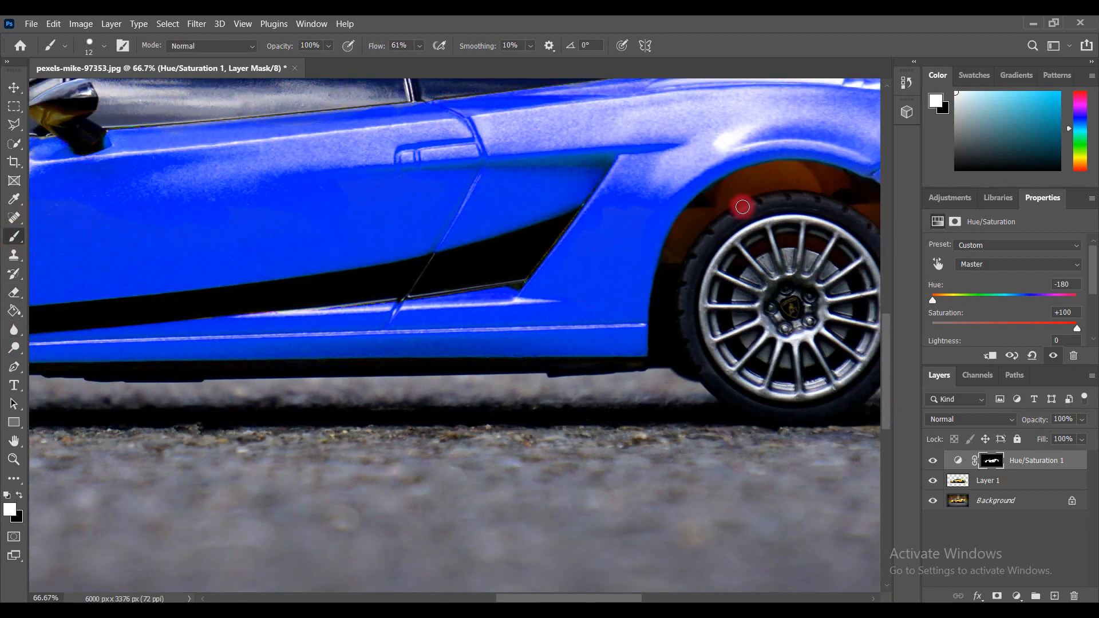
{"action": "key", "text": "ctrl+minus"}
{"action": "key", "text": "ctrl+minus"}
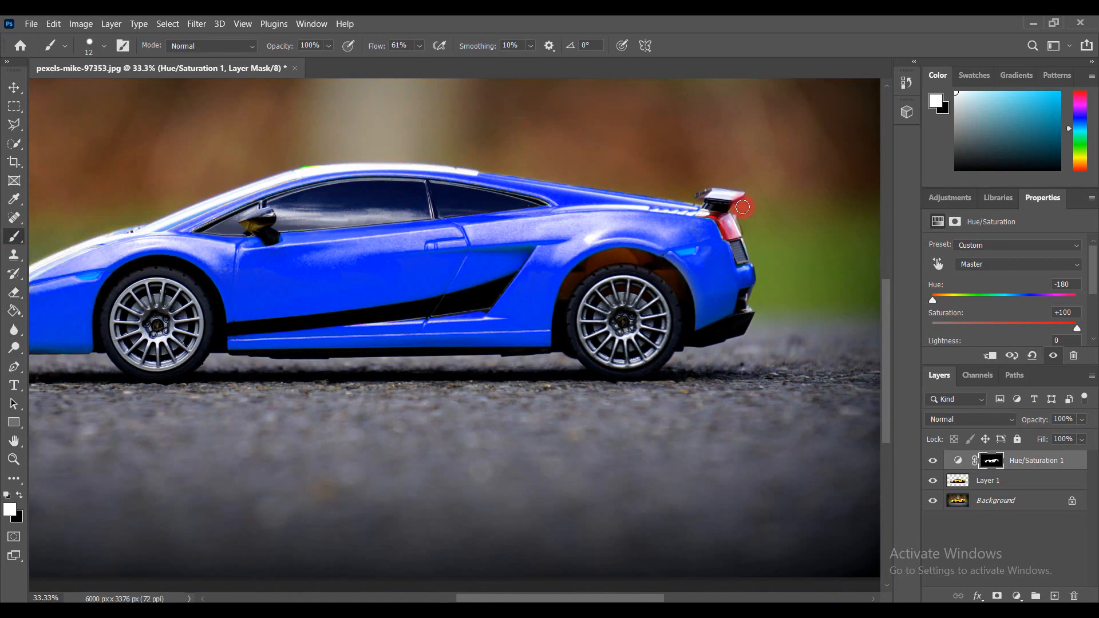
{"action": "key", "text": "ctrl+minus"}
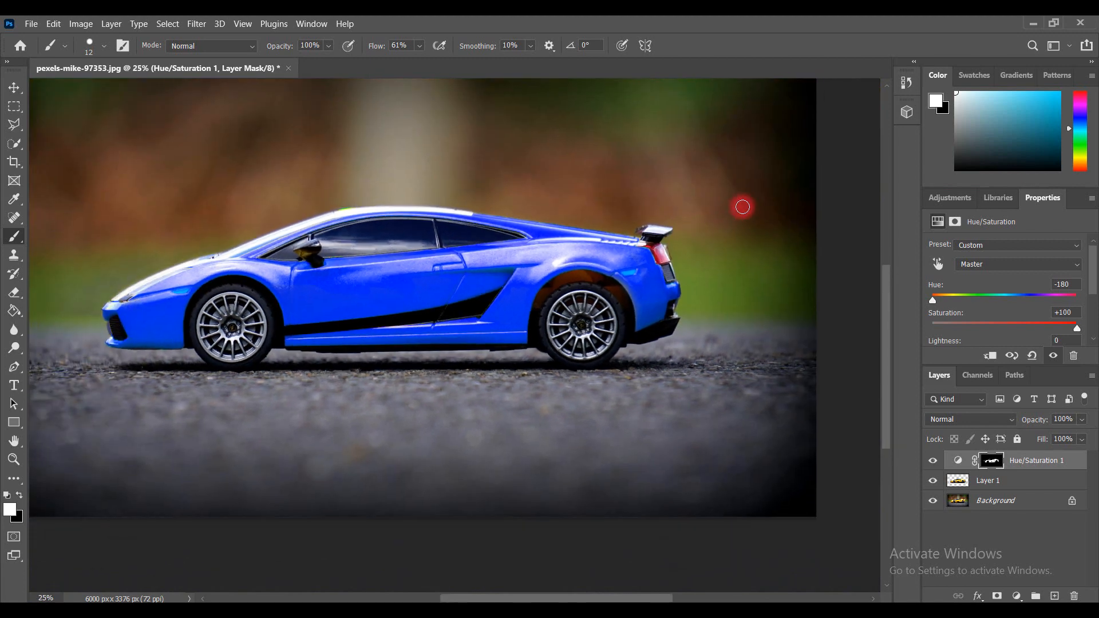
{"action": "key", "text": "ctrl+minus"}
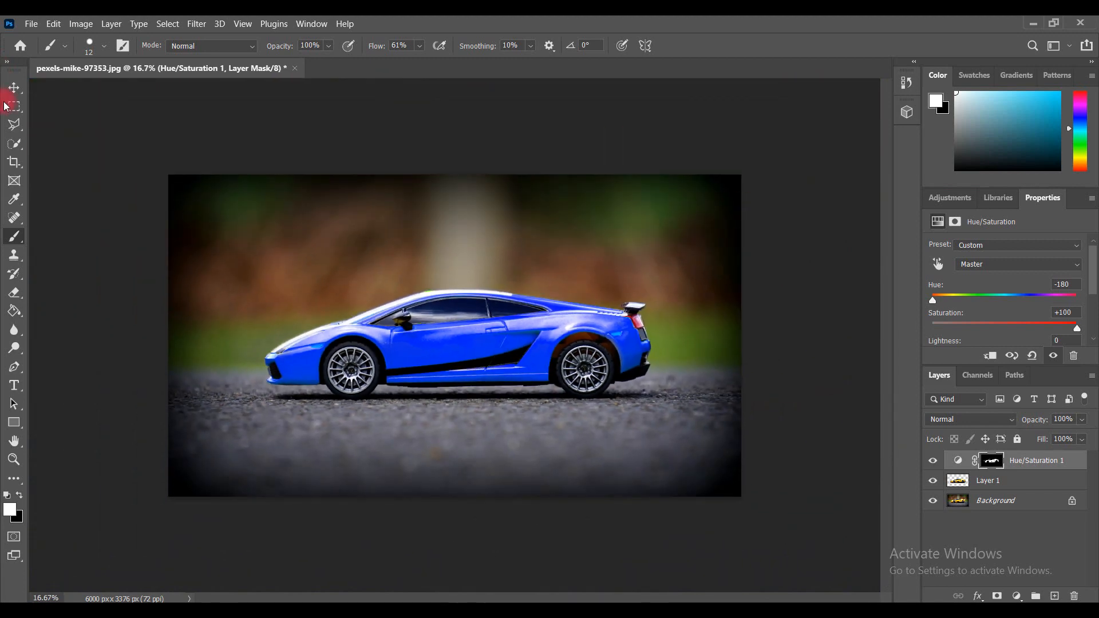
{"action": "left_click", "coordinate": [15, 85]}
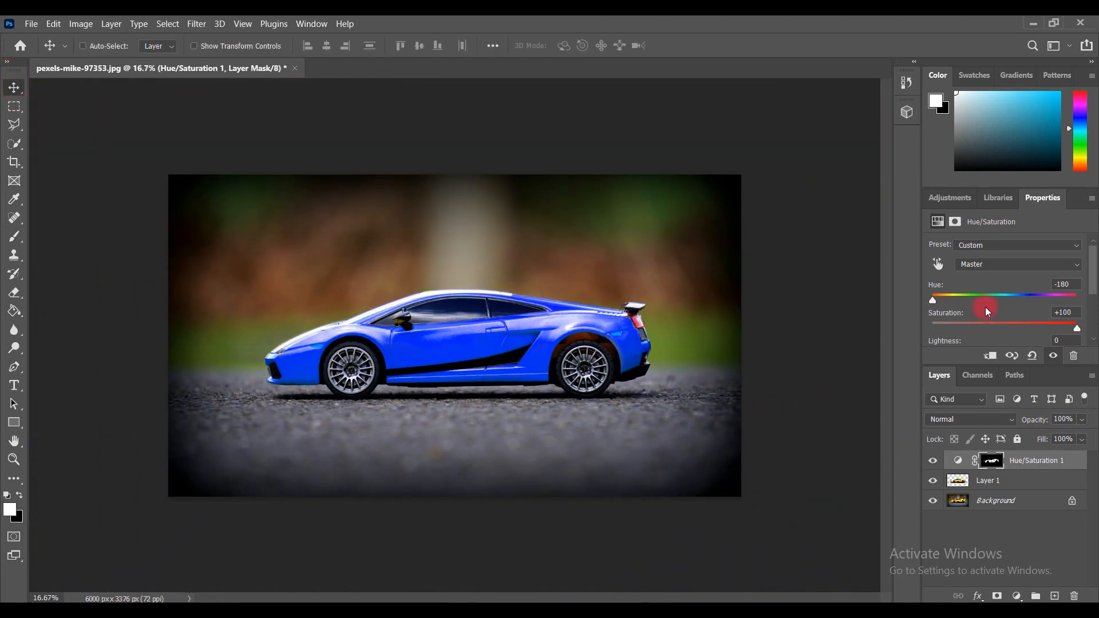
{"action": "left_click_drag", "start_coordinate": [936, 307], "coordinate": [958, 298]}
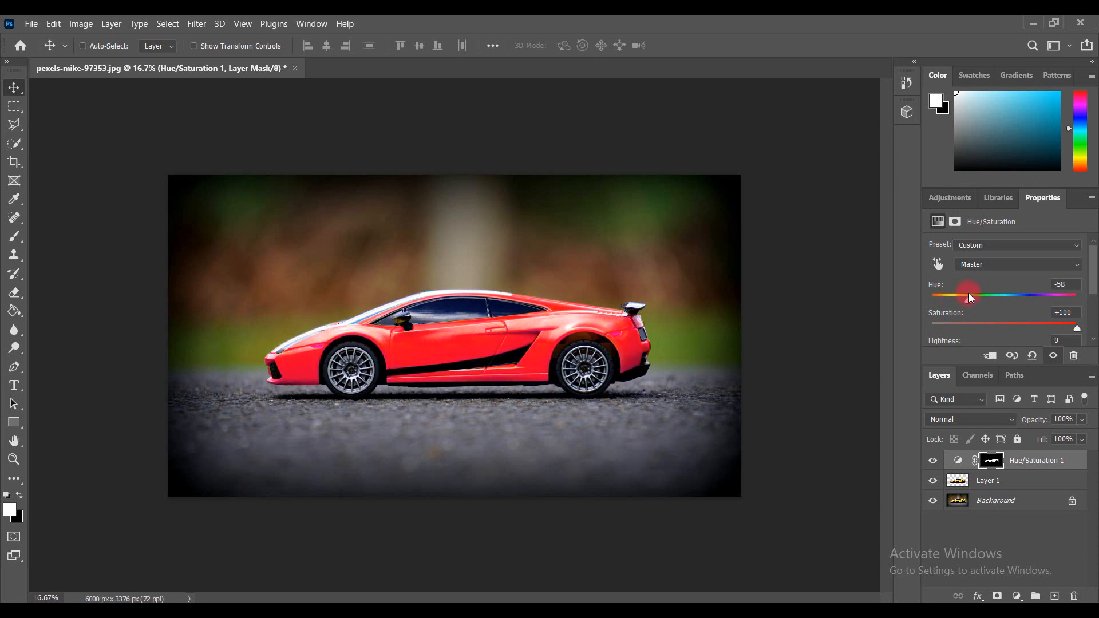
{"action": "left_click_drag", "start_coordinate": [970, 293], "coordinate": [970, 300]}
Toggle the Hue/Saturation 1 layer's visibility to compare the original and recoloured car, leaving the layer visible.
{"action": "left_click", "coordinate": [932, 461]}
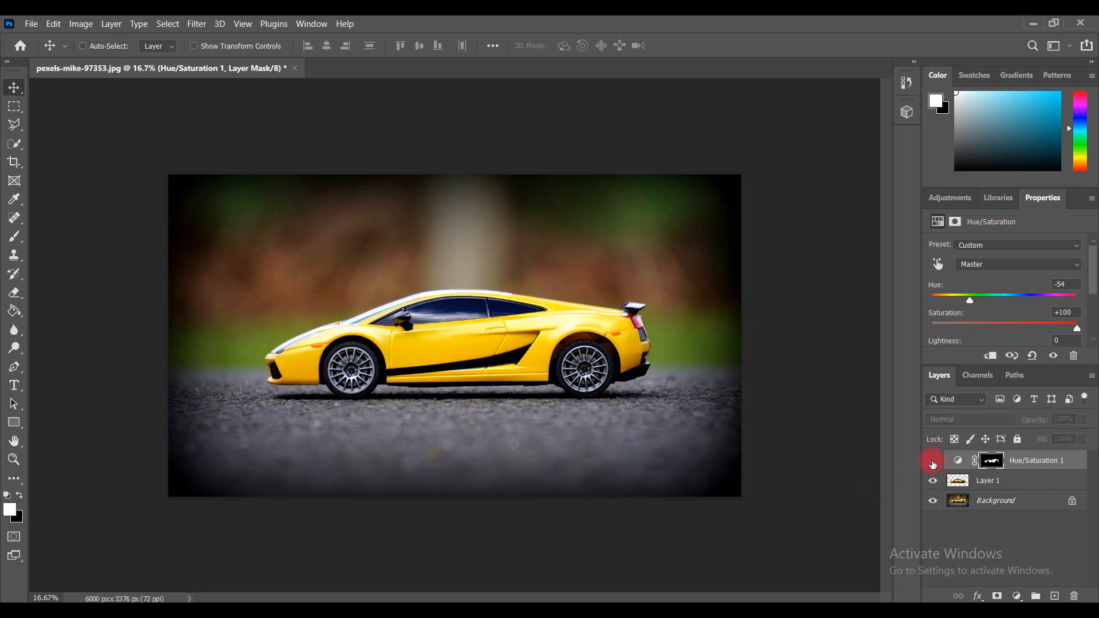
{"action": "left_click", "coordinate": [933, 461]}
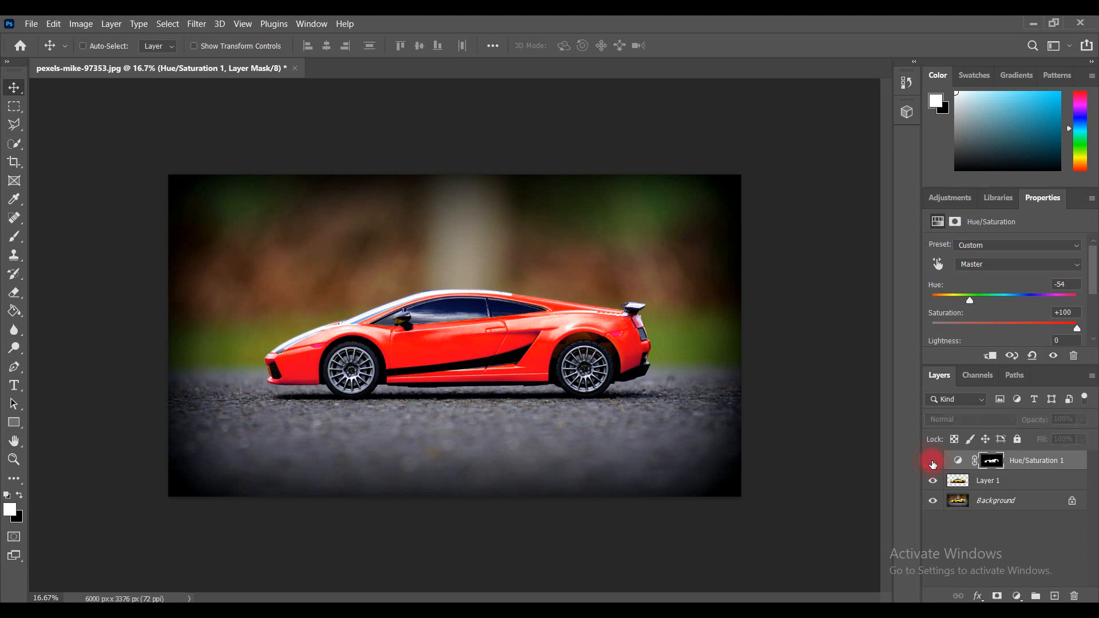
{"action": "left_click", "coordinate": [933, 461]}
{"action": "left_click", "coordinate": [932, 462]}
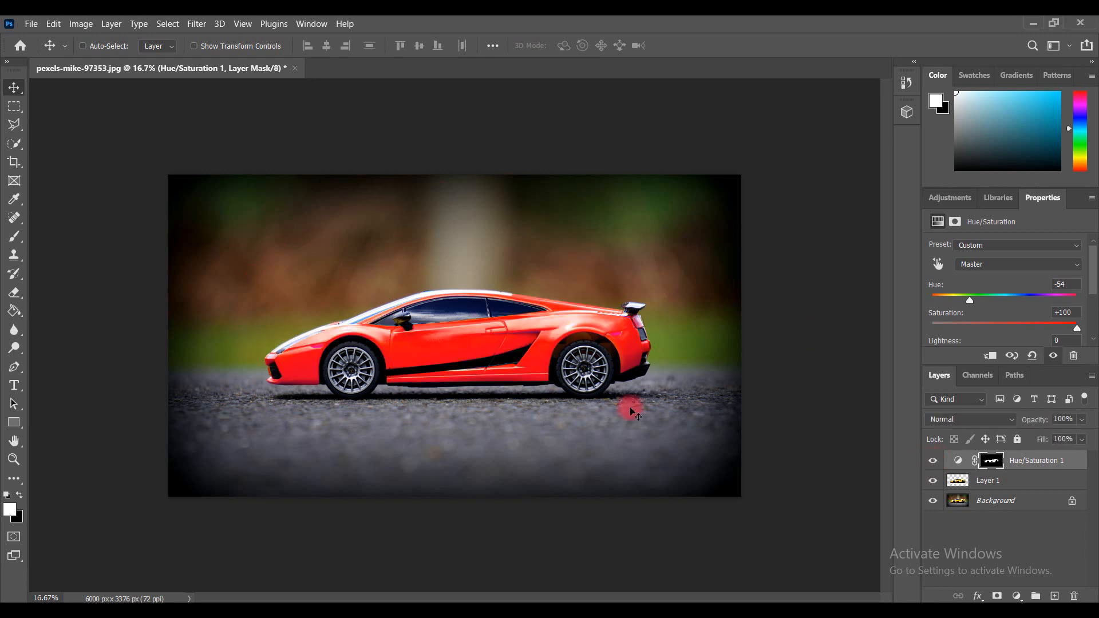